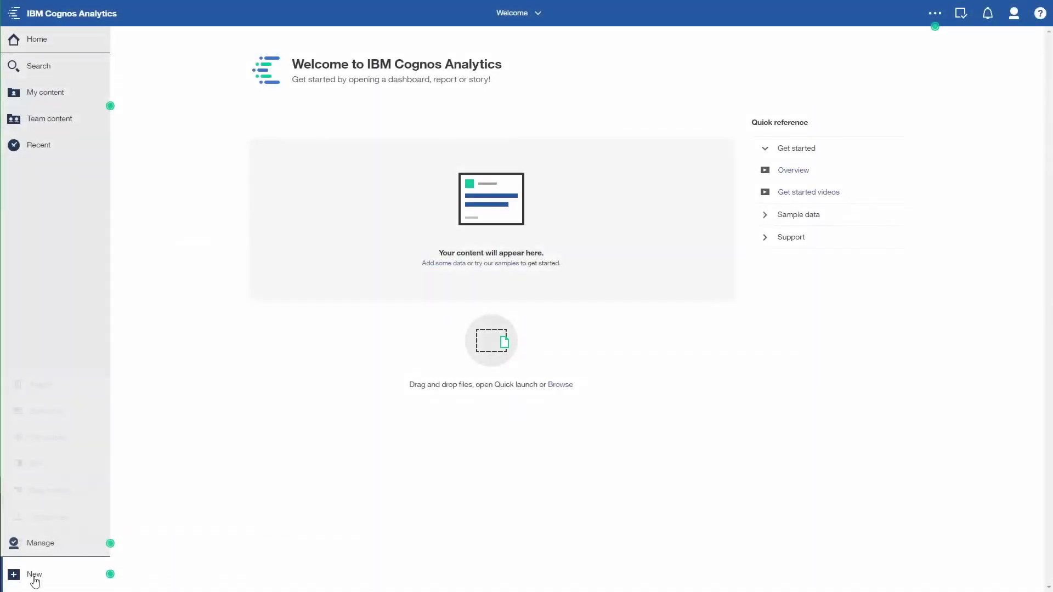
Step: Create a new data module from the Sales Current Yrs table of SalesCalendar1718.xlsx
{"action": "left_click", "coordinate": [30, 573]}
{"action": "left_click", "coordinate": [51, 486]}
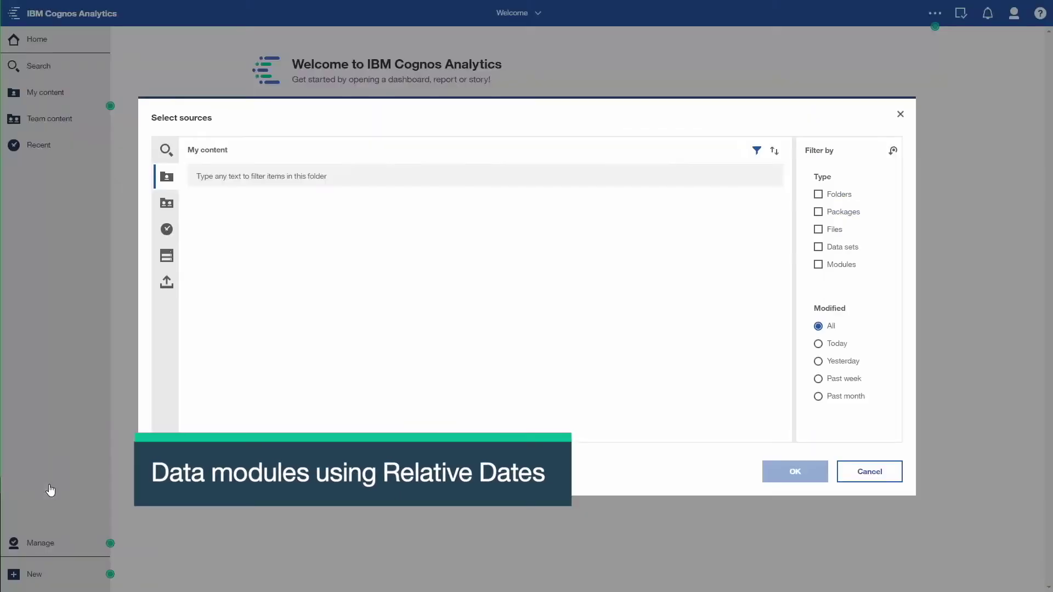
{"action": "left_click", "coordinate": [168, 208]}
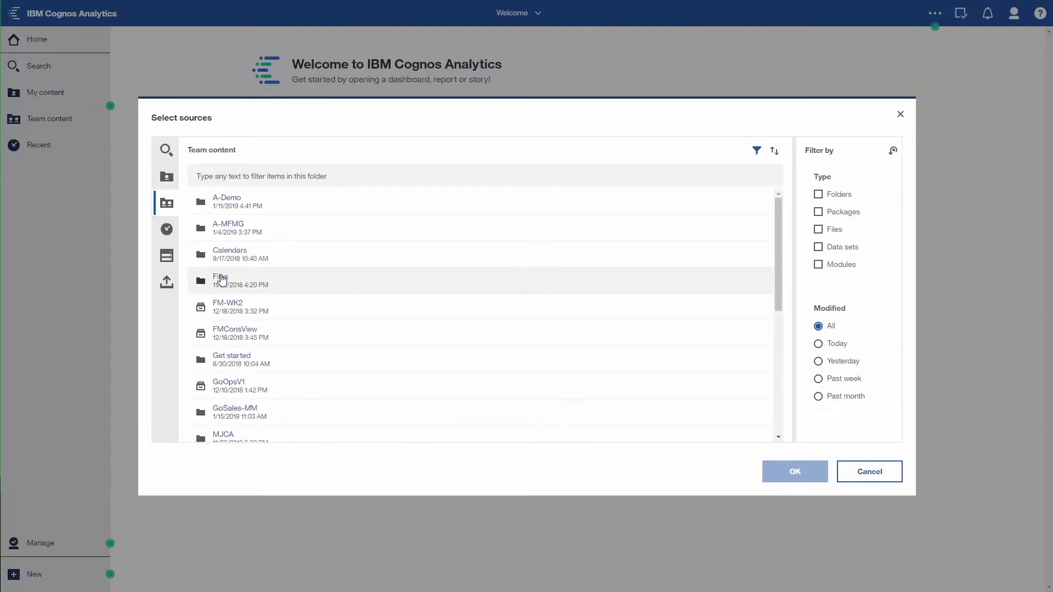
{"action": "left_click", "coordinate": [222, 279]}
{"action": "double_click", "coordinate": [231, 282]}
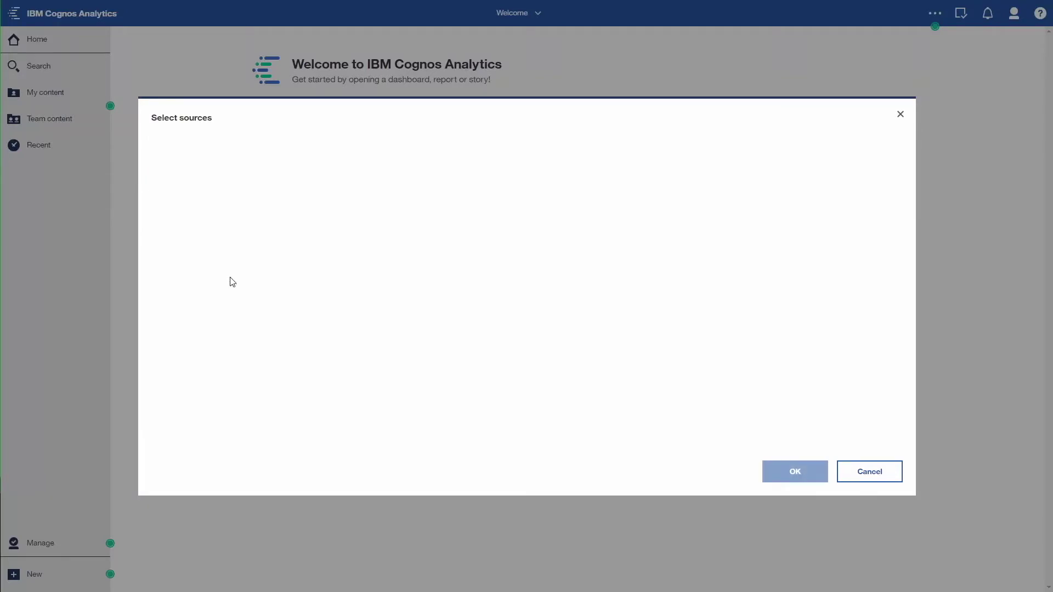
{"action": "double_click", "coordinate": [281, 273]}
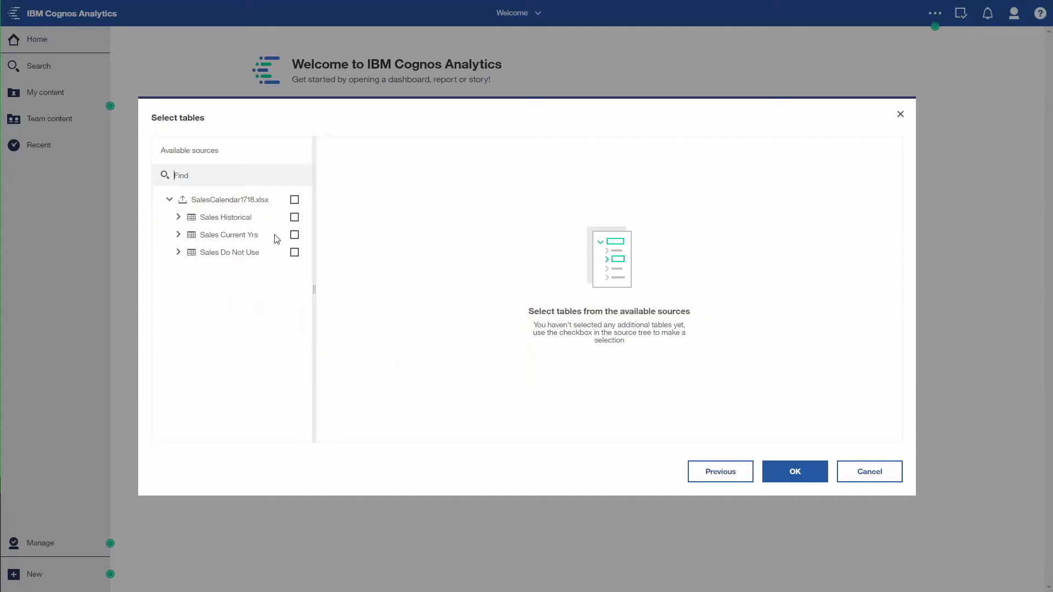
{"action": "left_click", "coordinate": [294, 234]}
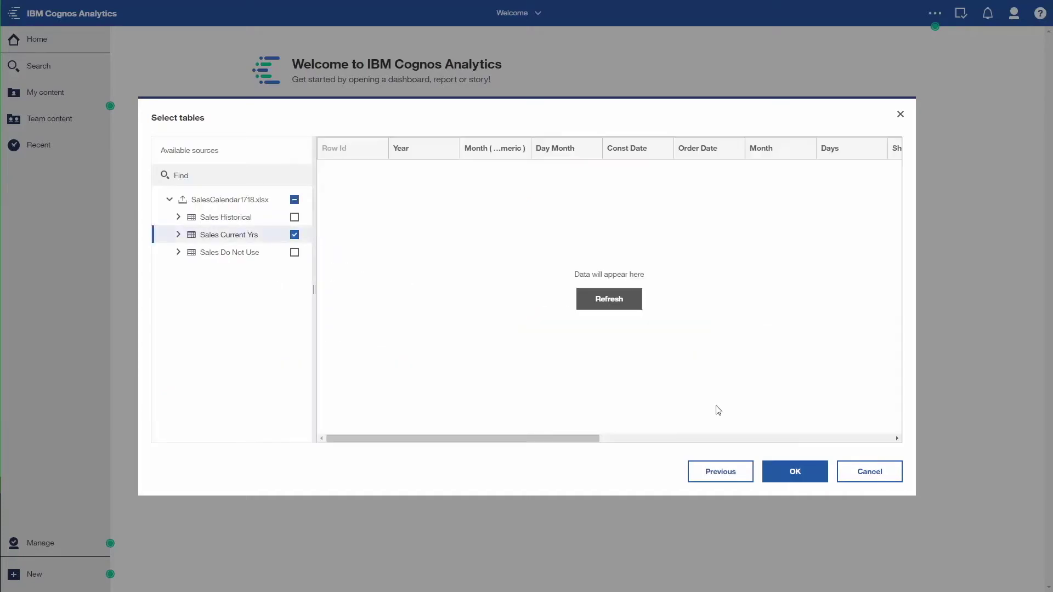
{"action": "left_click", "coordinate": [795, 472]}
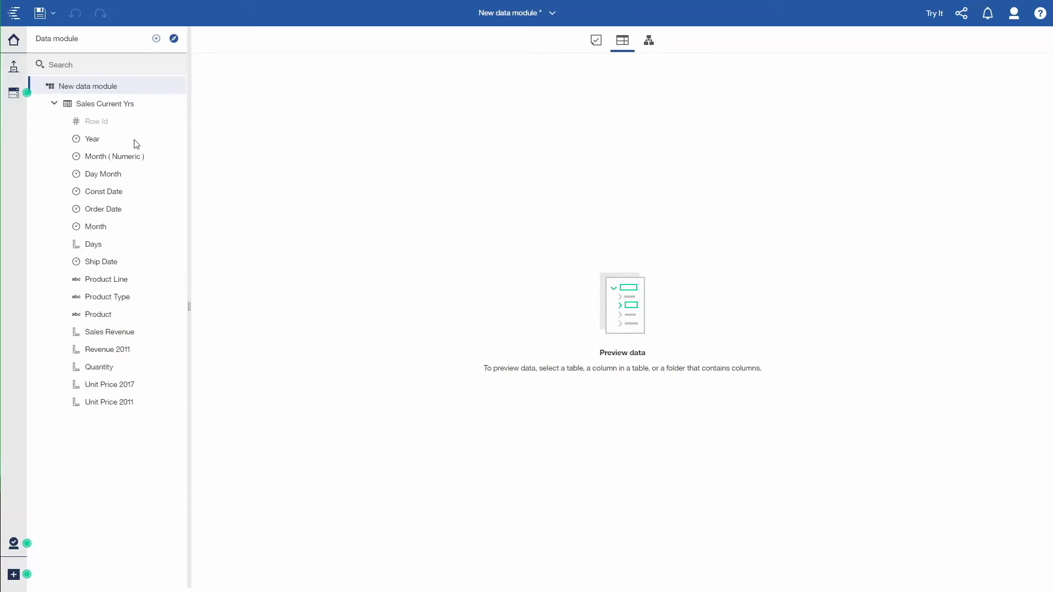
Step: Preview the Sales Current Yrs columns and data rows in the grid
{"action": "left_click", "coordinate": [121, 105]}
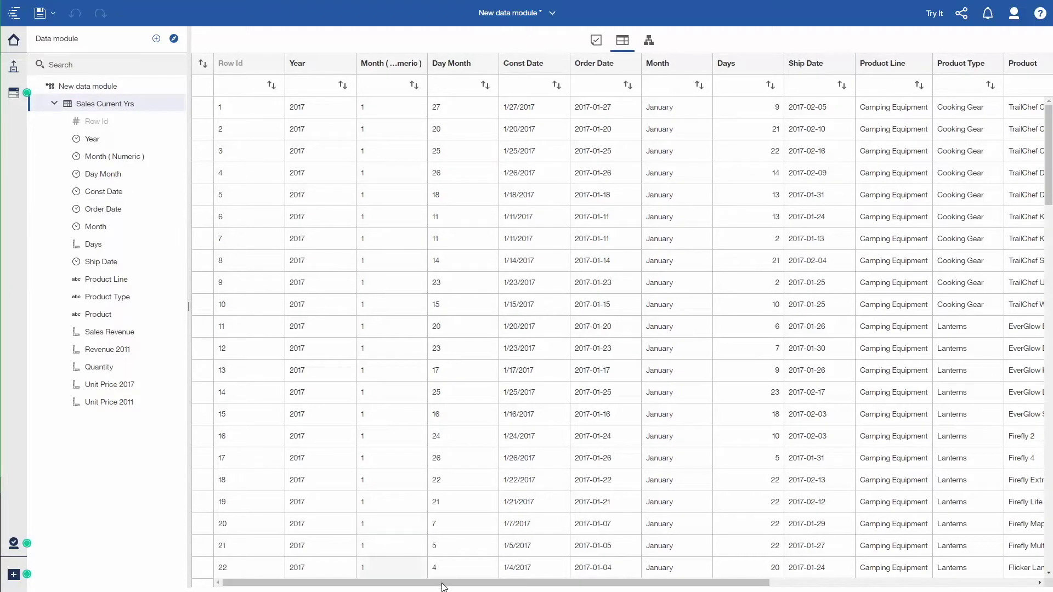
{"action": "mouse_move", "coordinate": [454, 588]}
{"action": "left_mouse_down"}
{"action": "mouse_move", "coordinate": [592, 587]}
{"action": "mouse_move", "coordinate": [438, 584]}
{"action": "left_mouse_up"}
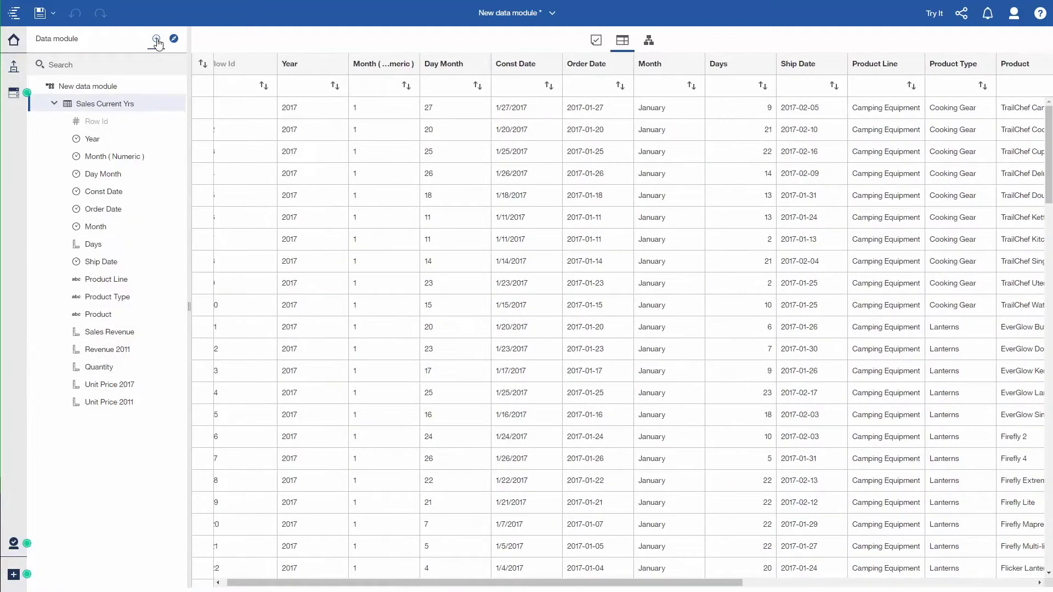
{"action": "left_click", "coordinate": [157, 41]}
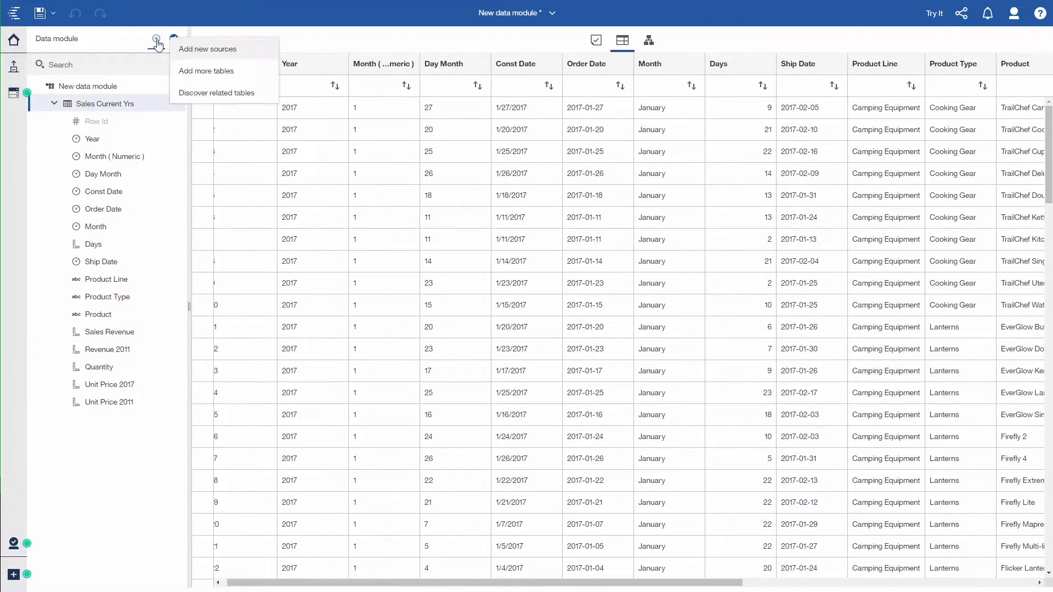
Step: Add the '04. April 1' fiscal calendar as FiscalCalendar and check its relative-date filters
{"action": "left_click", "coordinate": [198, 48]}
{"action": "left_click", "coordinate": [167, 211]}
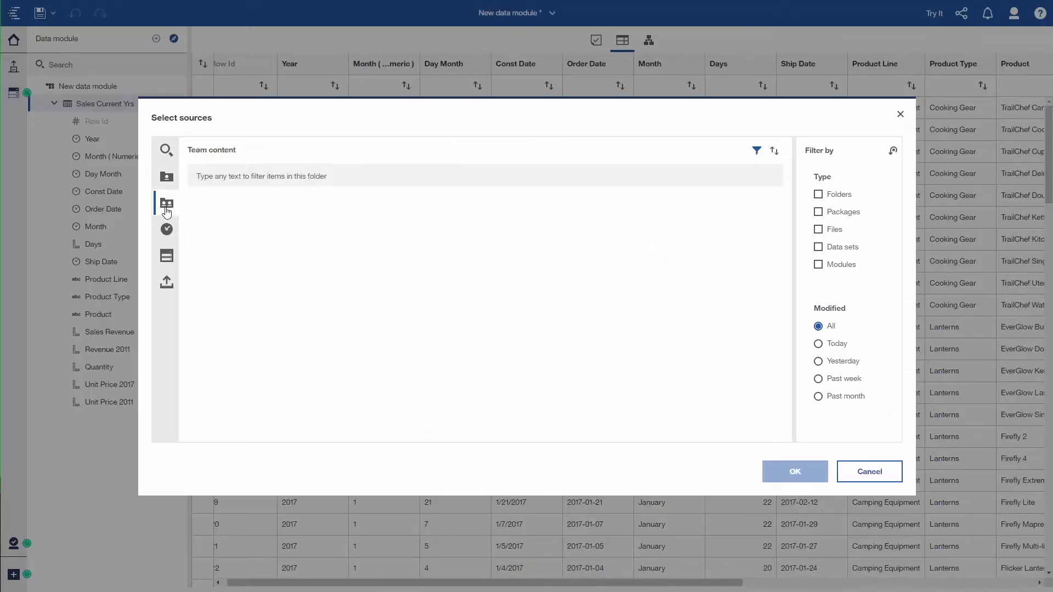
{"action": "left_click", "coordinate": [228, 255]}
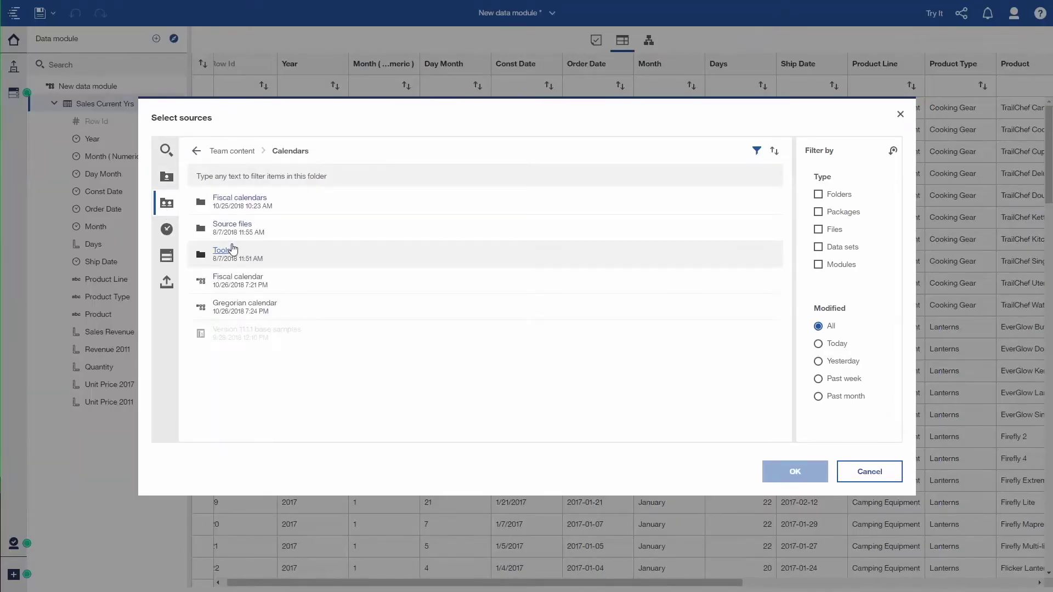
{"action": "left_click", "coordinate": [242, 204]}
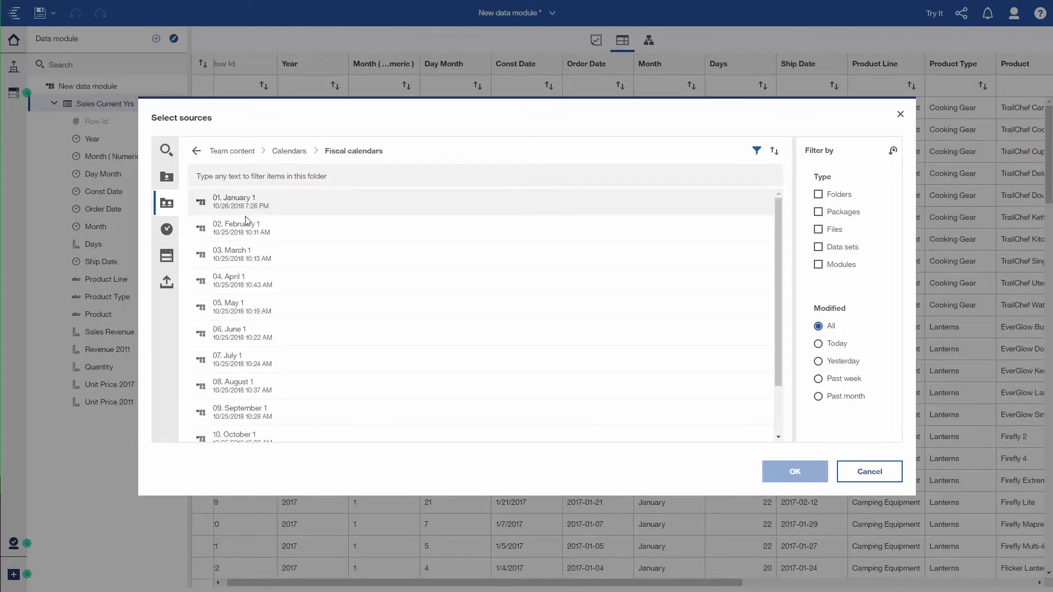
{"action": "double_click", "coordinate": [237, 282]}
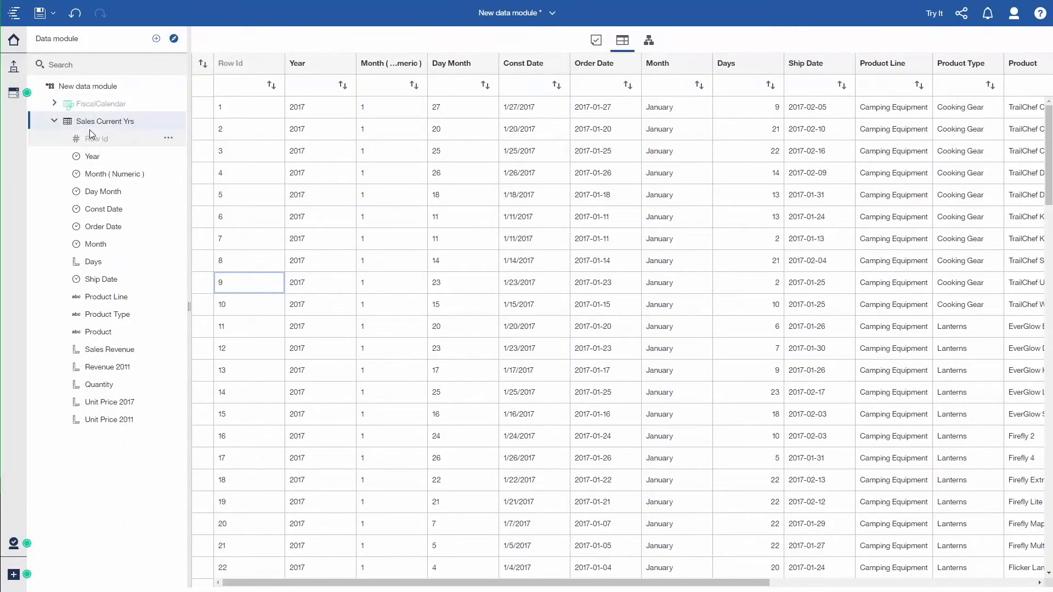
{"action": "left_click", "coordinate": [53, 104]}
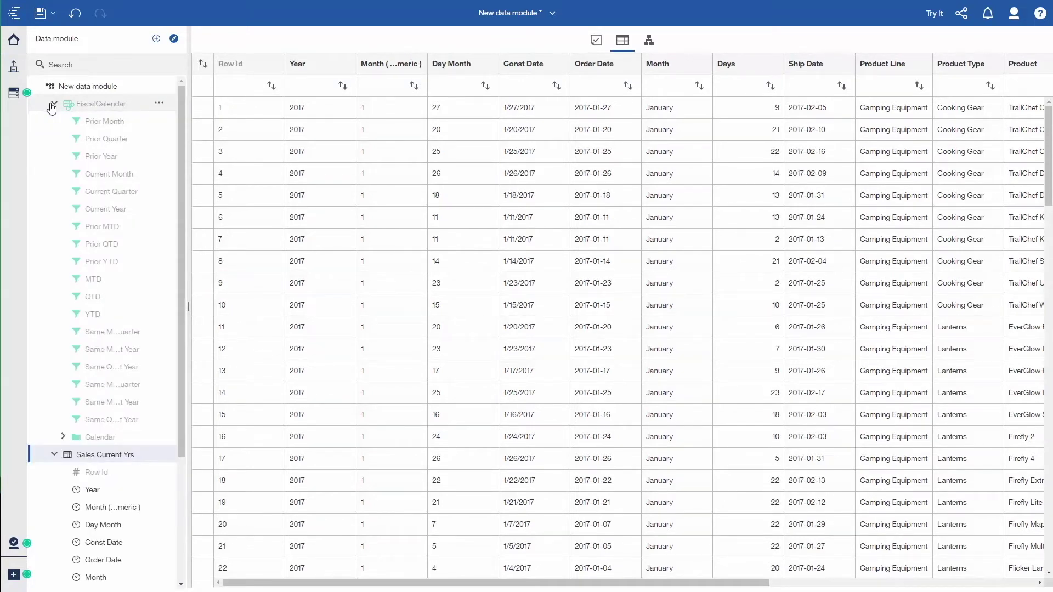
{"action": "left_click", "coordinate": [53, 104]}
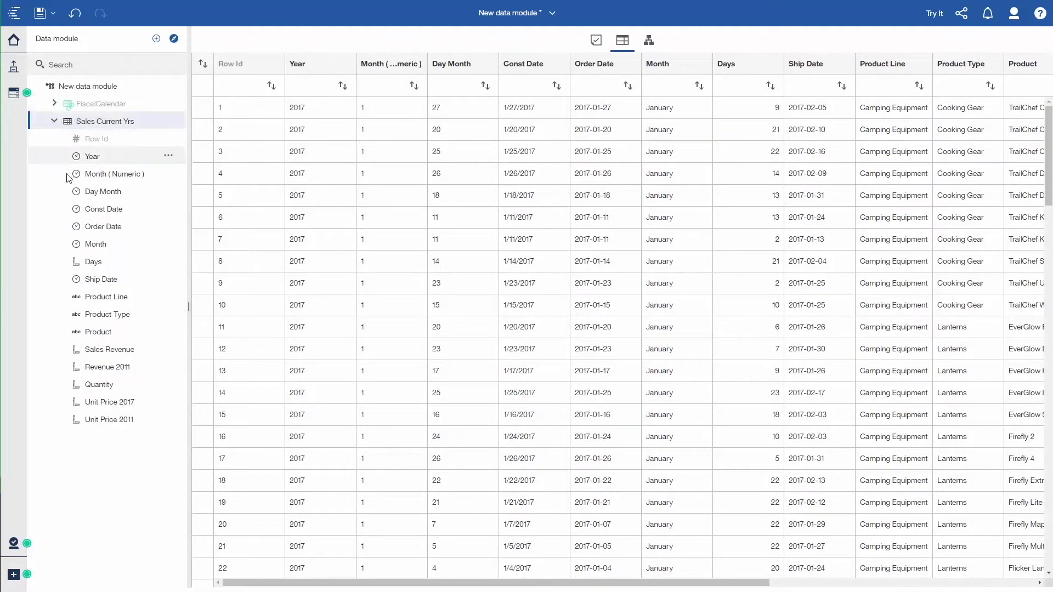
{"action": "left_click", "coordinate": [97, 229]}
Step: Set Order Date's lookup reference to FiscalCalendar
{"action": "left_click", "coordinate": [168, 228]}
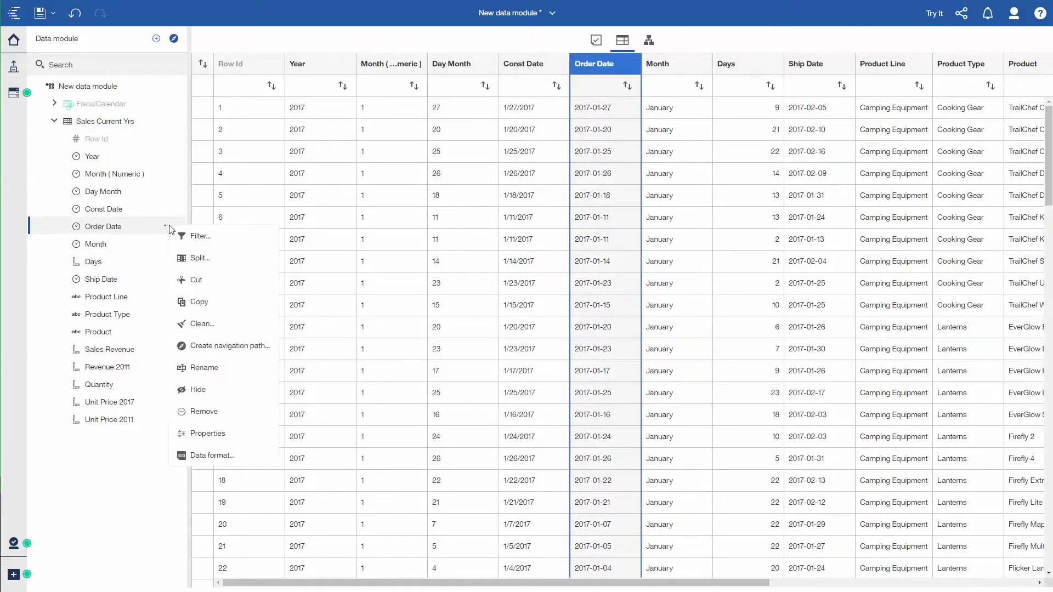
{"action": "left_click", "coordinate": [208, 434]}
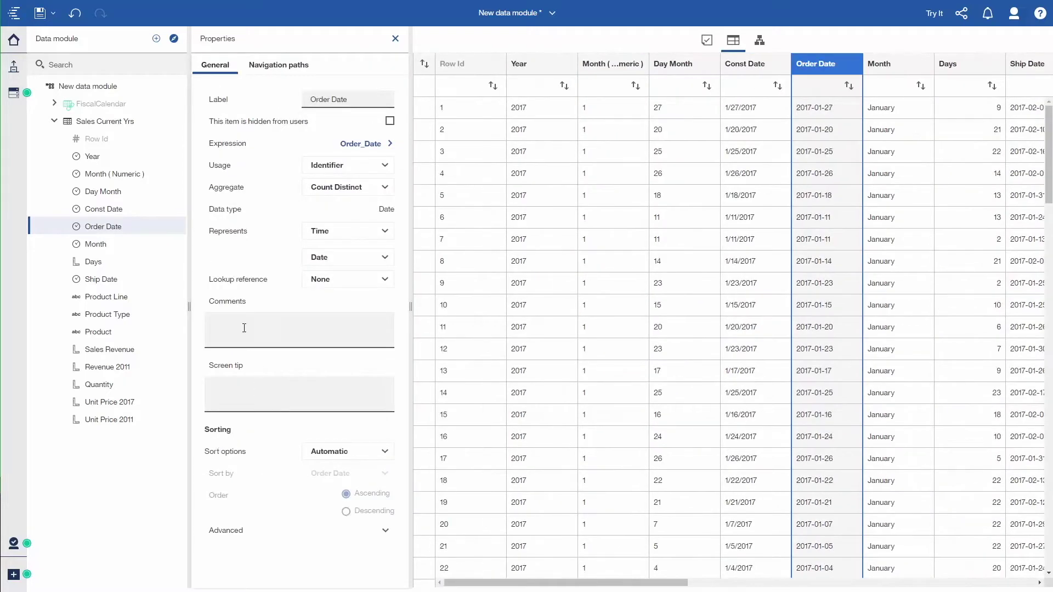
{"action": "left_click", "coordinate": [329, 283]}
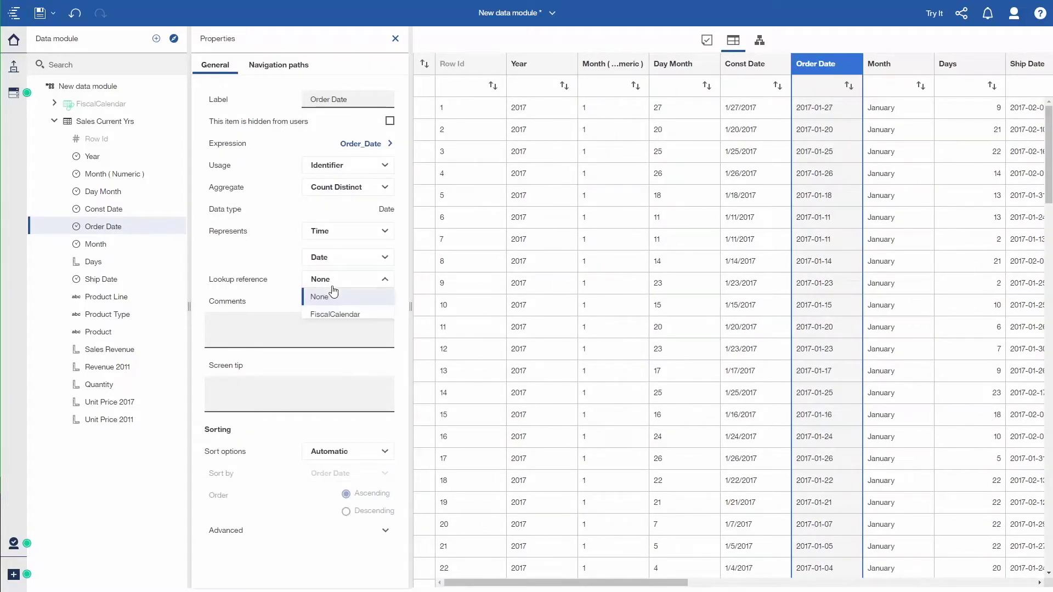
{"action": "left_click", "coordinate": [338, 316]}
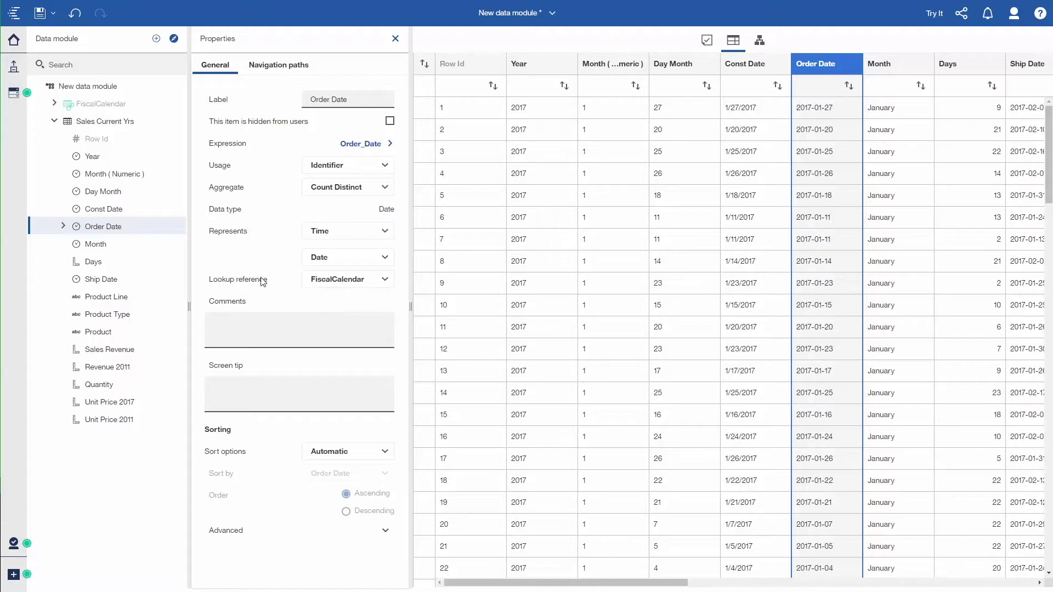
Step: Set Sales Revenue's lookup reference to Sales Current Yrs.Order Date, adding MTD/QTD/YTD measures
{"action": "left_click", "coordinate": [125, 354]}
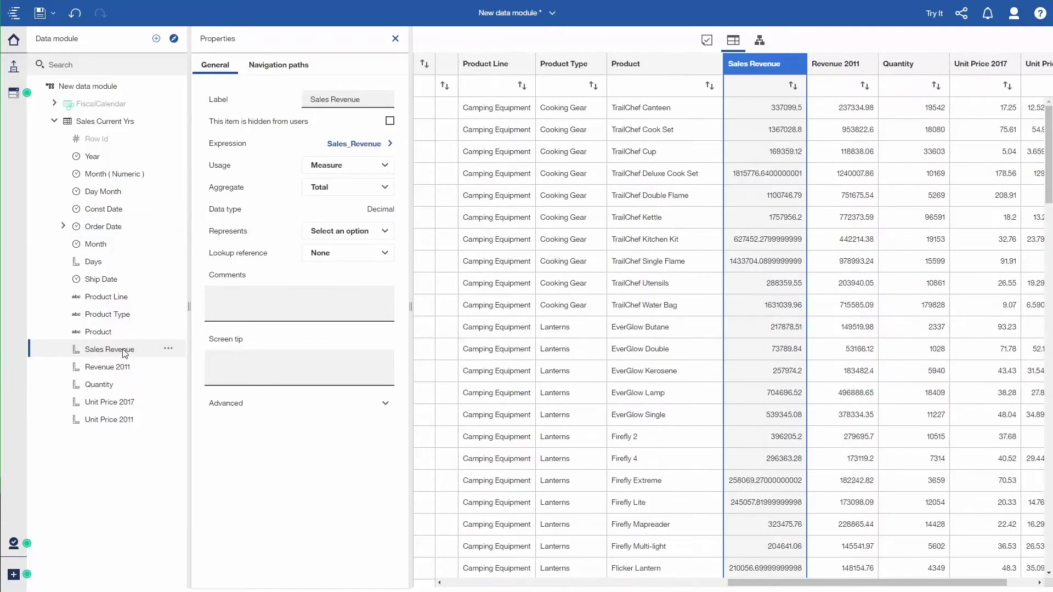
{"action": "left_click", "coordinate": [354, 257]}
{"action": "left_click", "coordinate": [355, 290]}
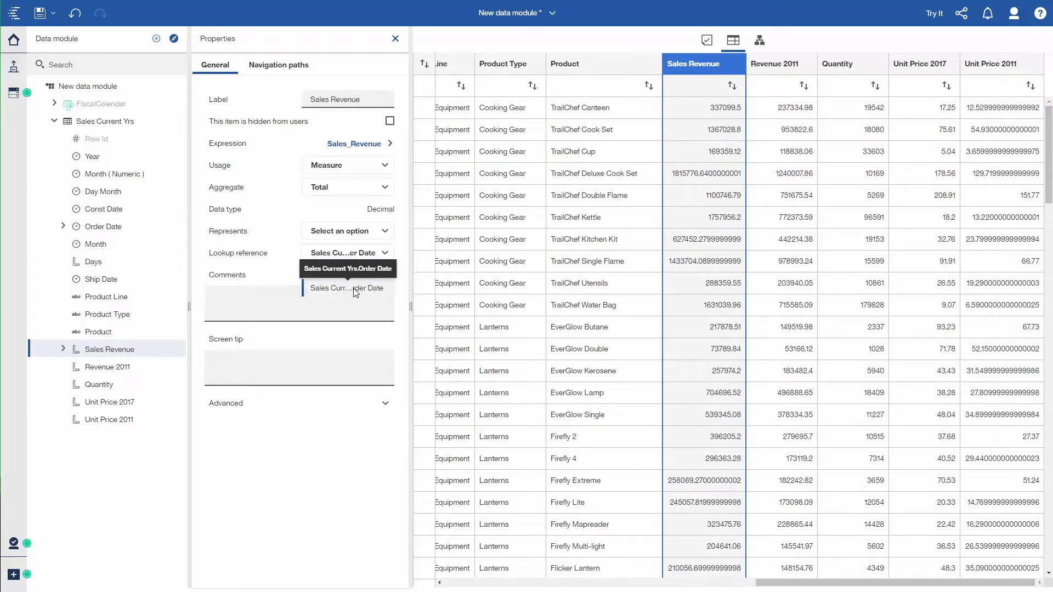
{"action": "left_click", "coordinate": [63, 350]}
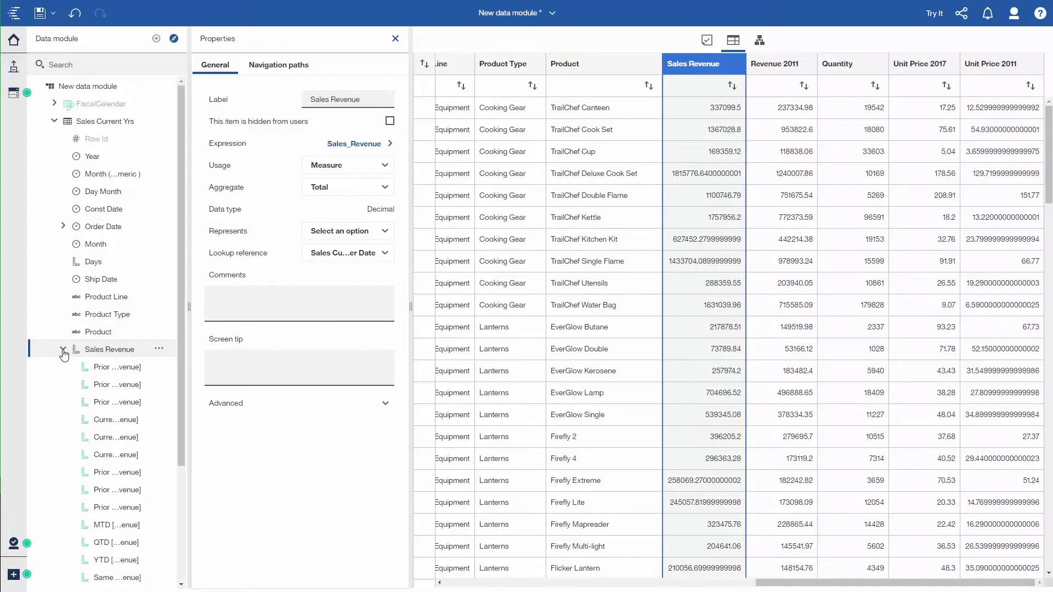
{"action": "left_click", "coordinate": [63, 351]}
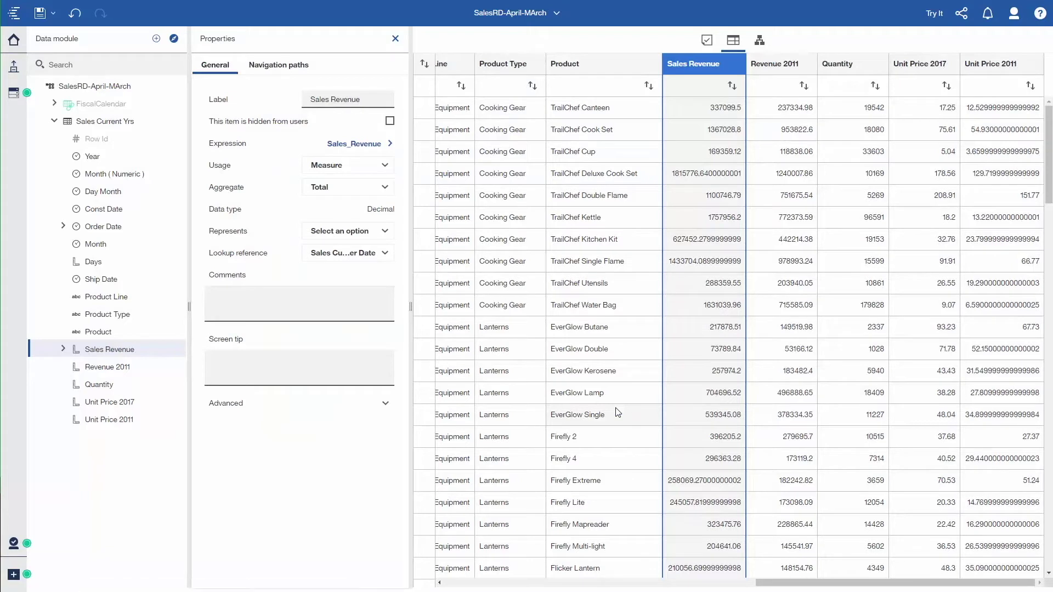
{"action": "left_click", "coordinate": [725, 64]}
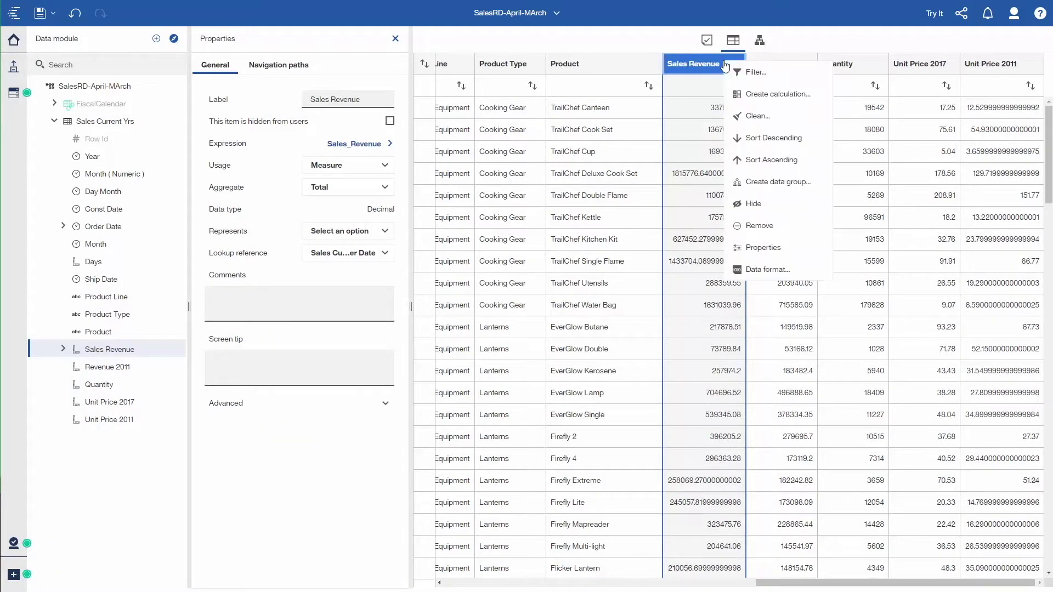
Step: Format the Sales Revenue column as Currency with 2 decimal places
{"action": "left_click", "coordinate": [790, 269]}
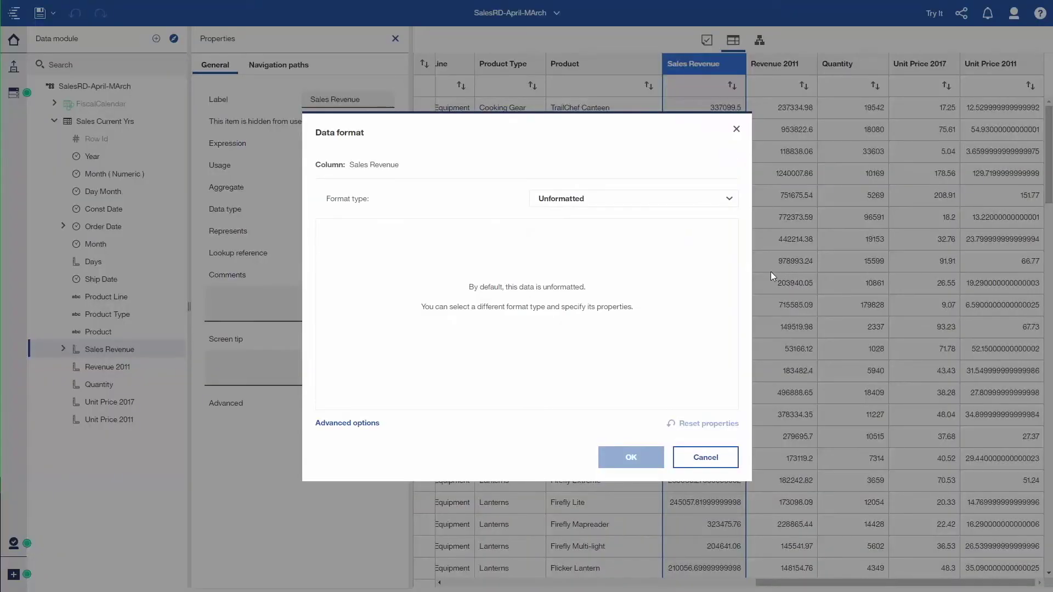
{"action": "left_click", "coordinate": [583, 207]}
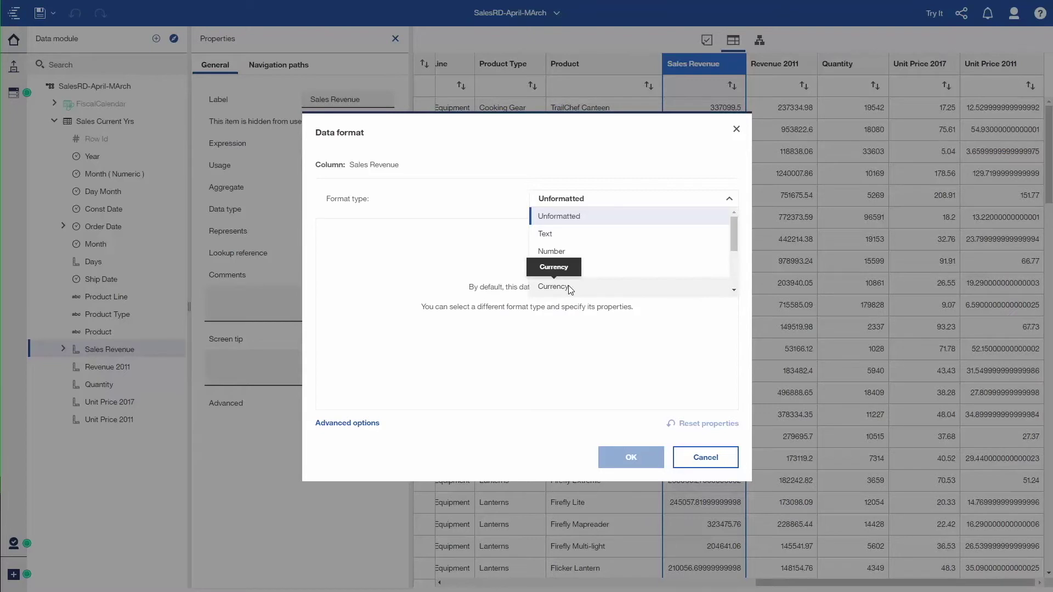
{"action": "left_click", "coordinate": [568, 286]}
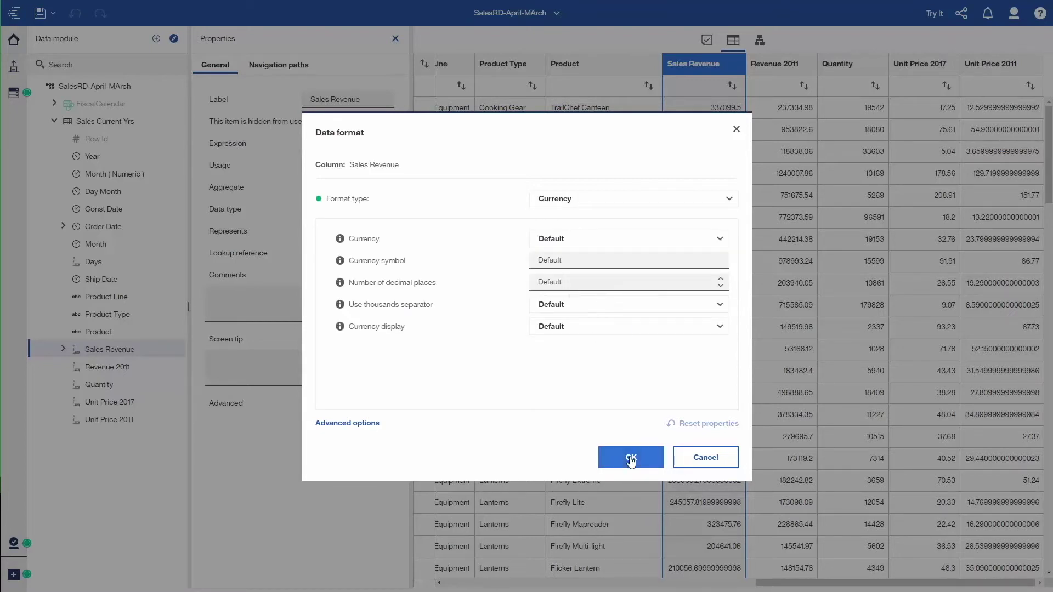
{"action": "left_click", "coordinate": [639, 282]}
{"action": "left_click", "coordinate": [548, 365]}
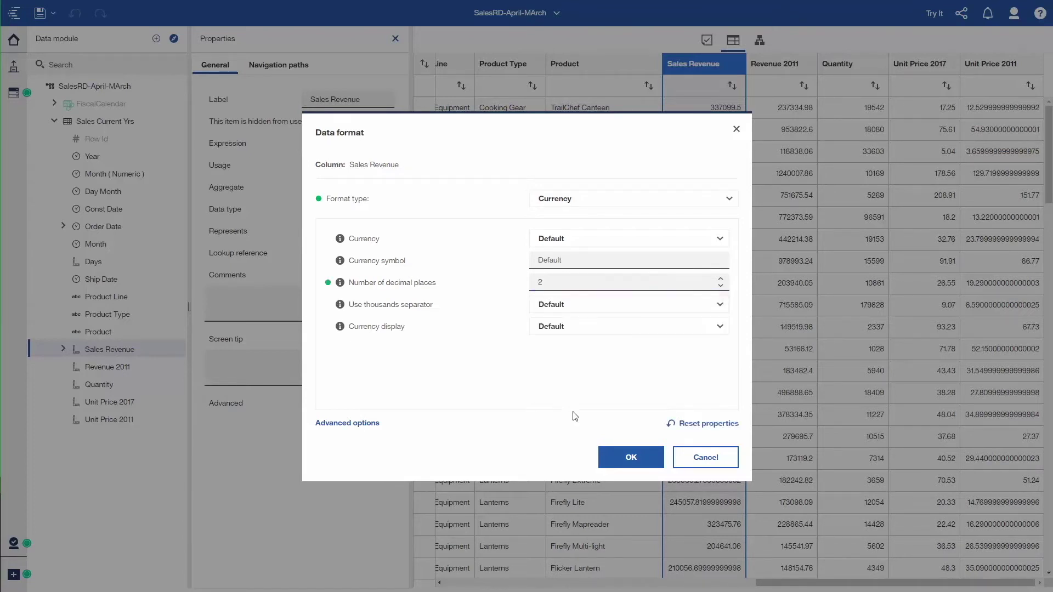
{"action": "left_click", "coordinate": [631, 458]}
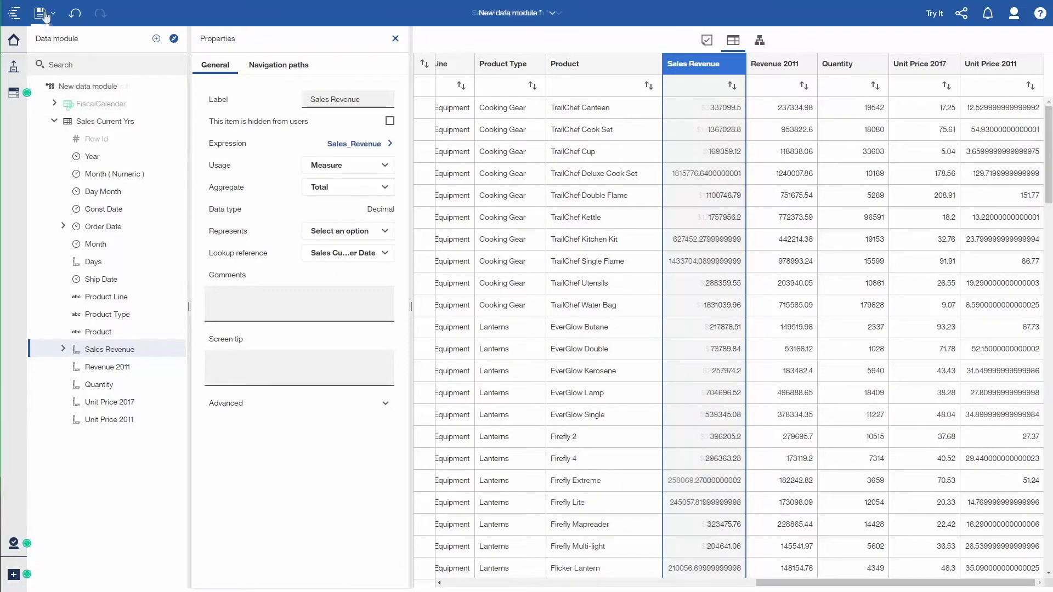
Step: Save the module as SalesRD-April-MArch in the A-Demo folder and go back home
{"action": "left_click", "coordinate": [53, 13]}
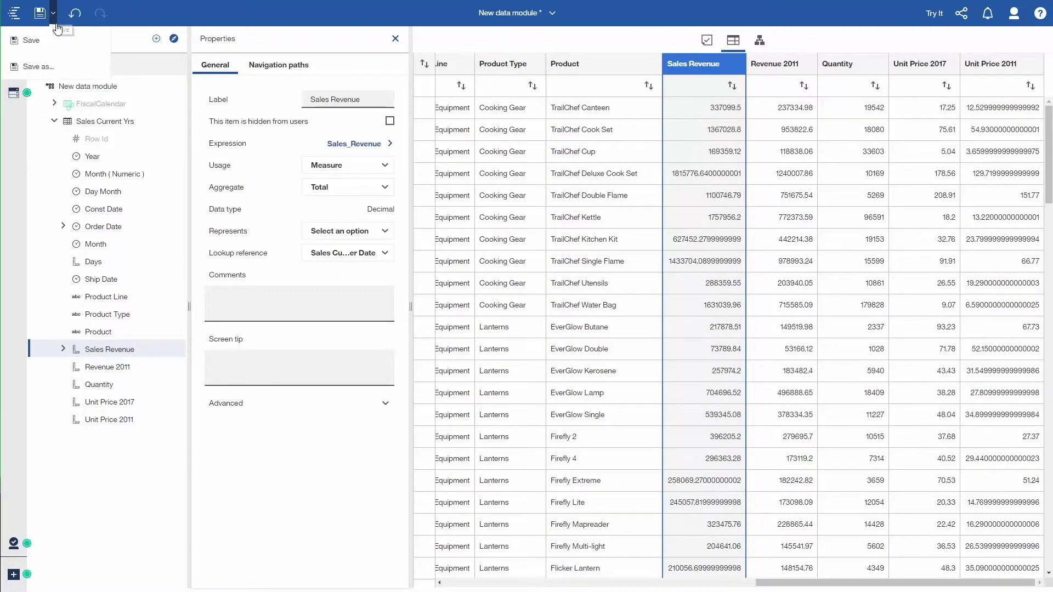
{"action": "left_click", "coordinate": [38, 67]}
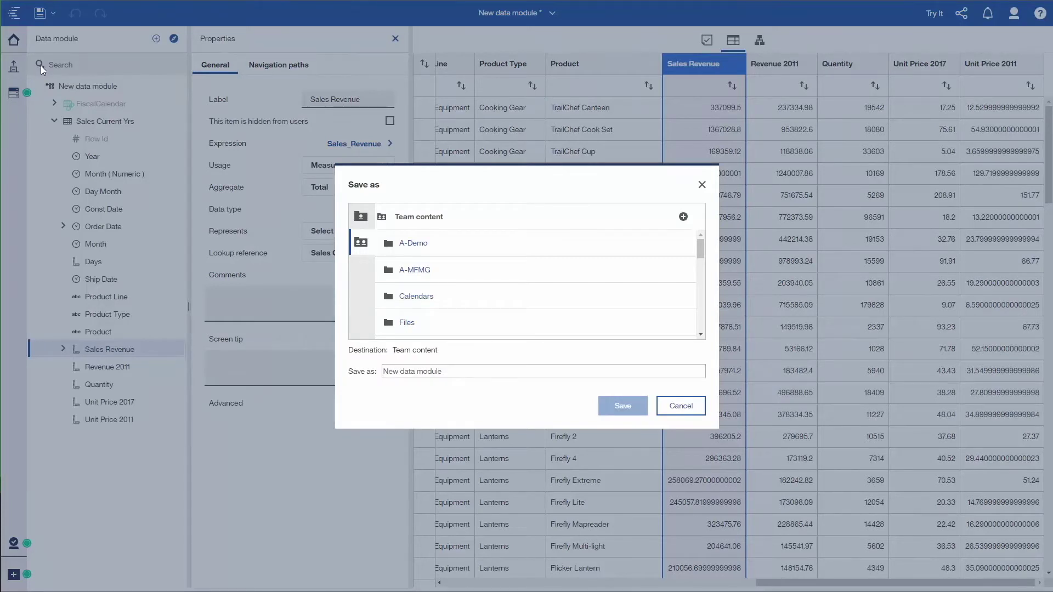
{"action": "left_click", "coordinate": [420, 248]}
{"action": "left_click", "coordinate": [455, 371]}
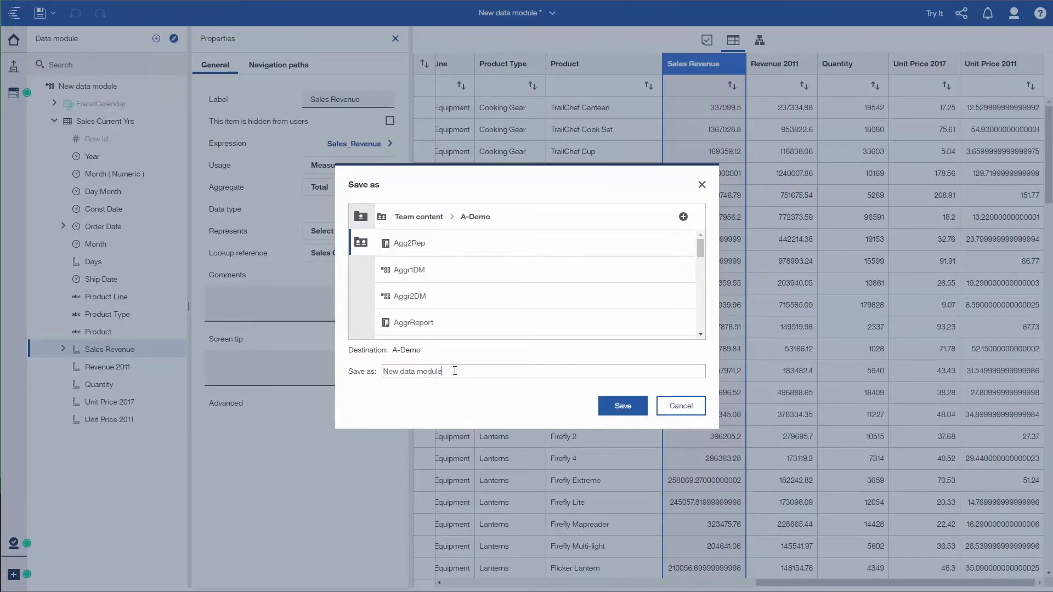
{"action": "key", "text": "ctrl+a"}
{"action": "type", "text": "SalesRD-"}
{"action": "left_click", "coordinate": [622, 405]}
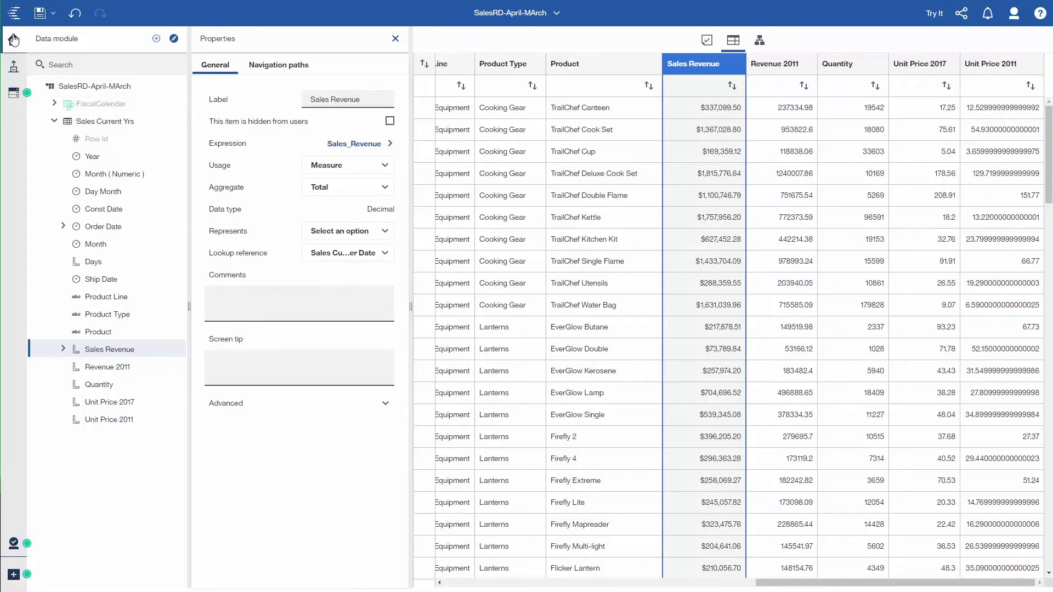
{"action": "left_click", "coordinate": [14, 40]}
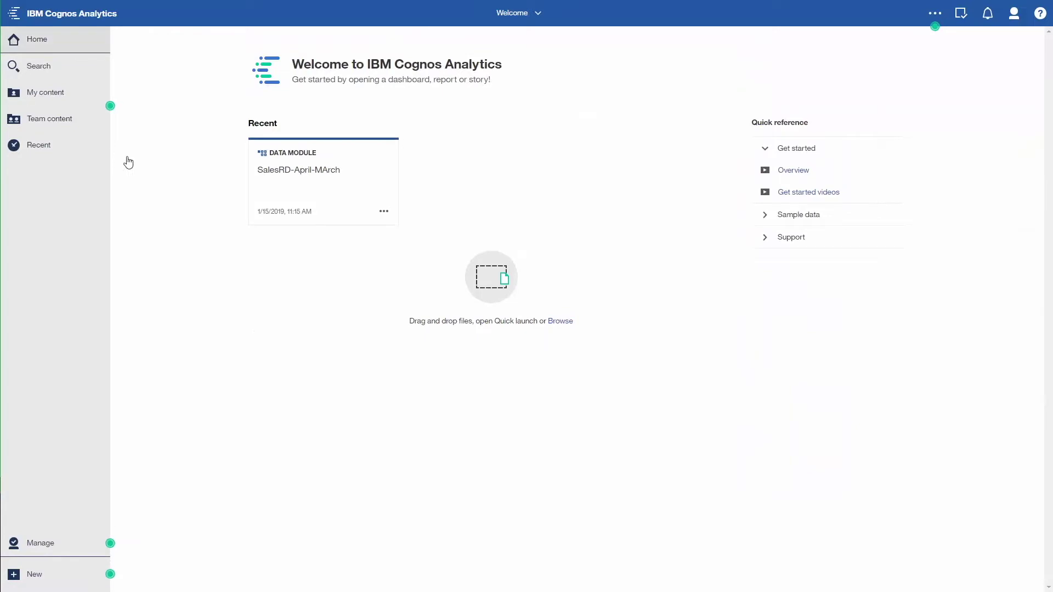
Step: Create a blank report from SalesRD-April-MArch containing a 2x2 table
{"action": "left_click", "coordinate": [384, 214]}
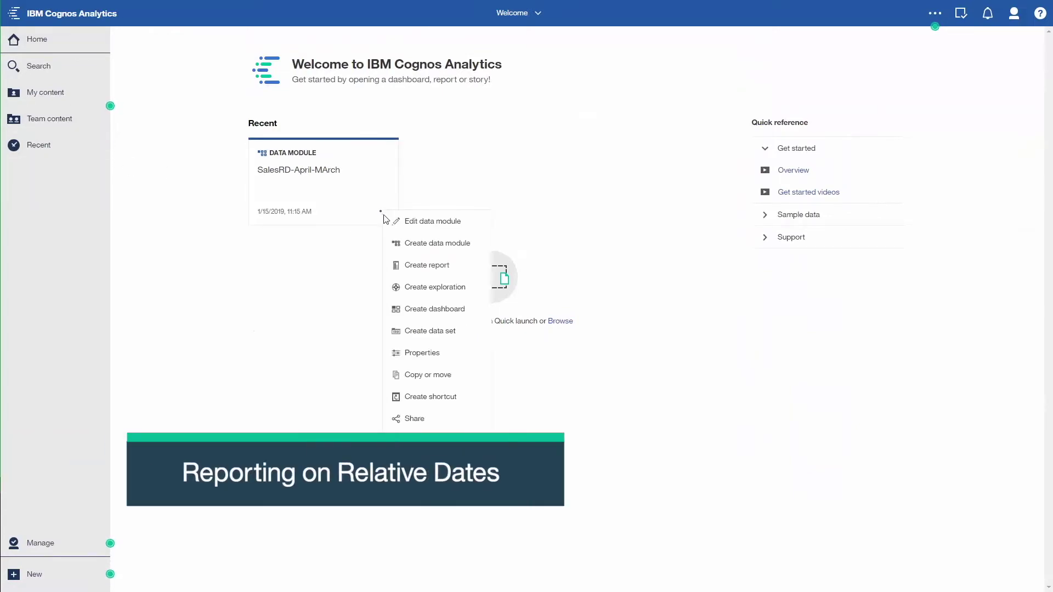
{"action": "left_click", "coordinate": [429, 273]}
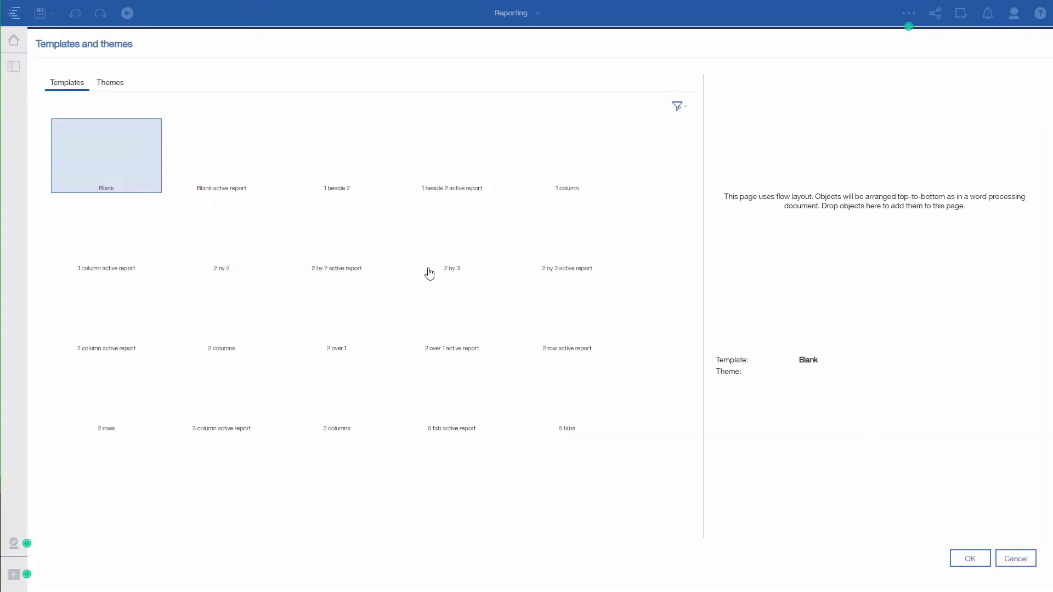
{"action": "double_click", "coordinate": [133, 148]}
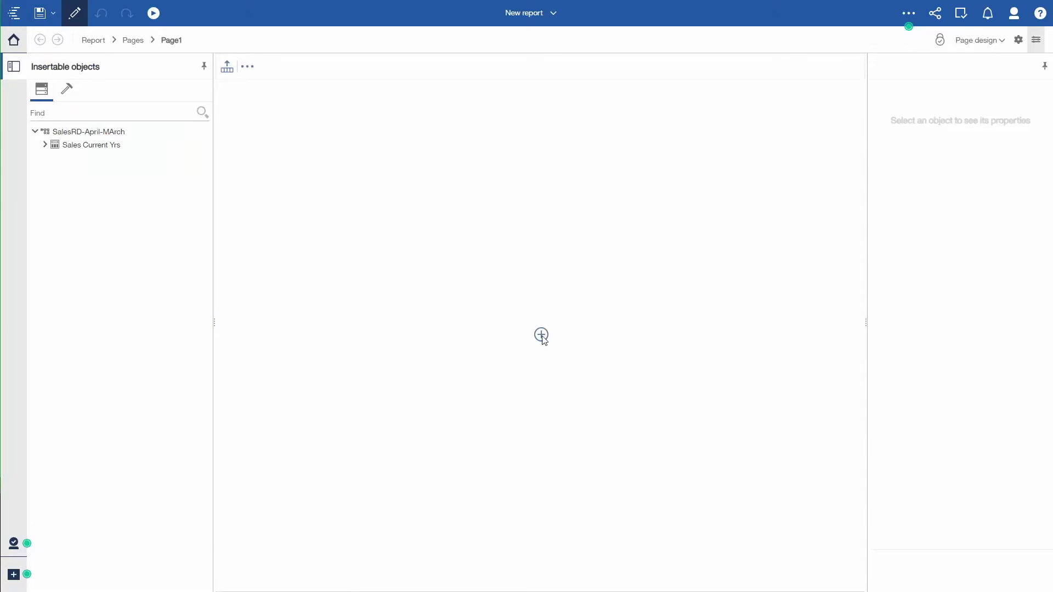
{"action": "left_click", "coordinate": [525, 375]}
{"action": "key", "text": "Tab"}
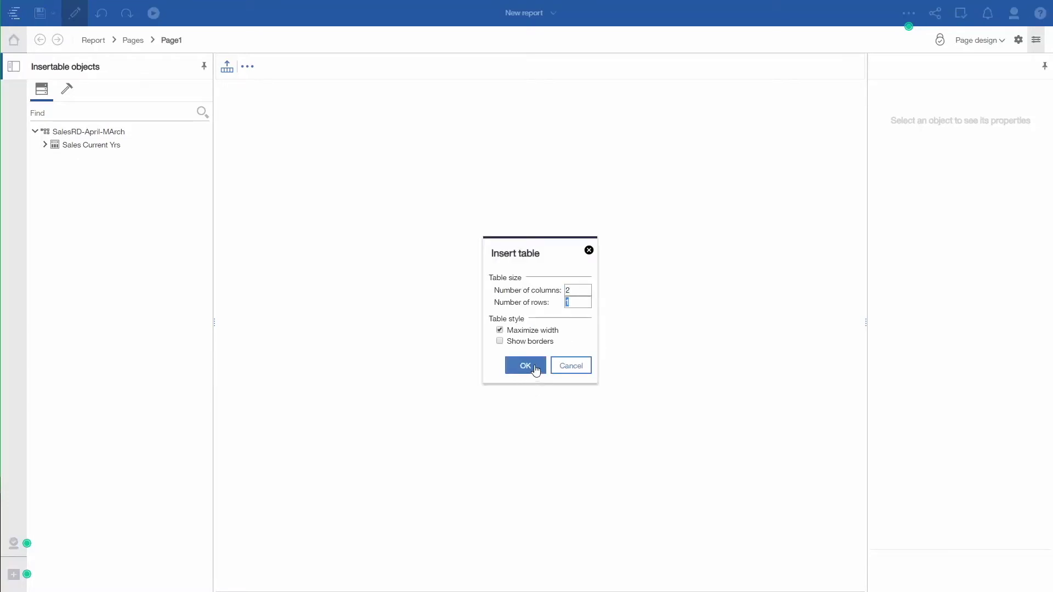
{"action": "type", "text": "2"}
{"action": "left_click", "coordinate": [544, 365]}
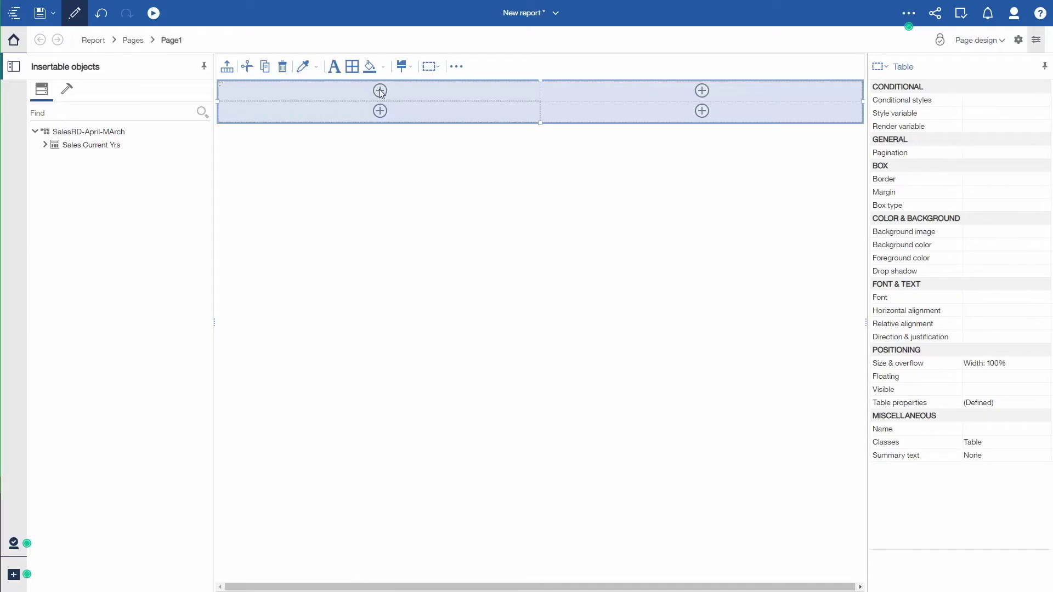
Step: Put an 'As of Date:' text item in the first cell and a layout calculation beside it
{"action": "left_click", "coordinate": [64, 92]}
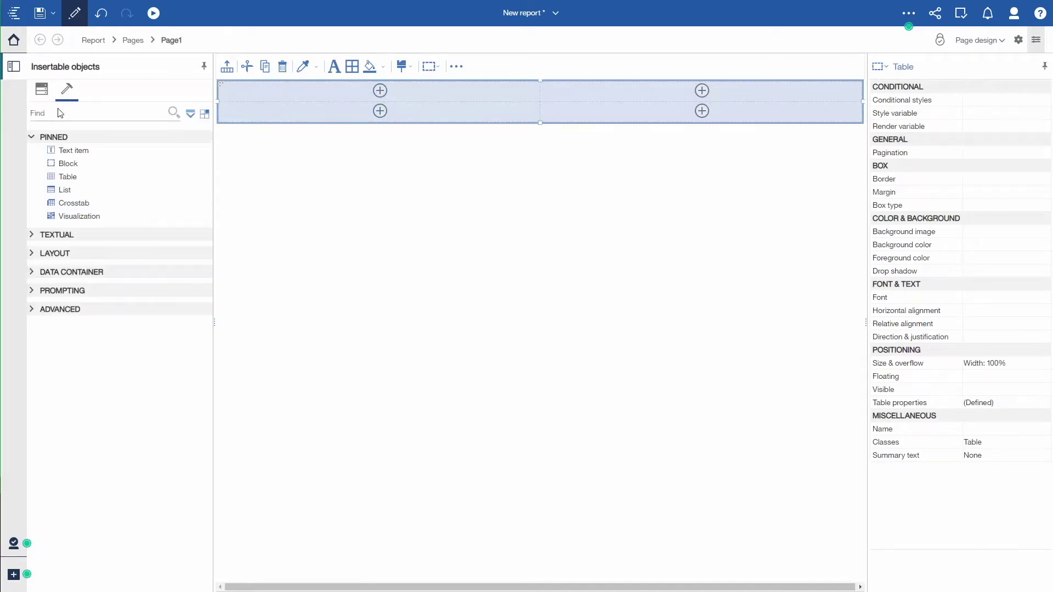
{"action": "left_click_drag", "start_coordinate": [66, 150], "coordinate": [230, 94]}
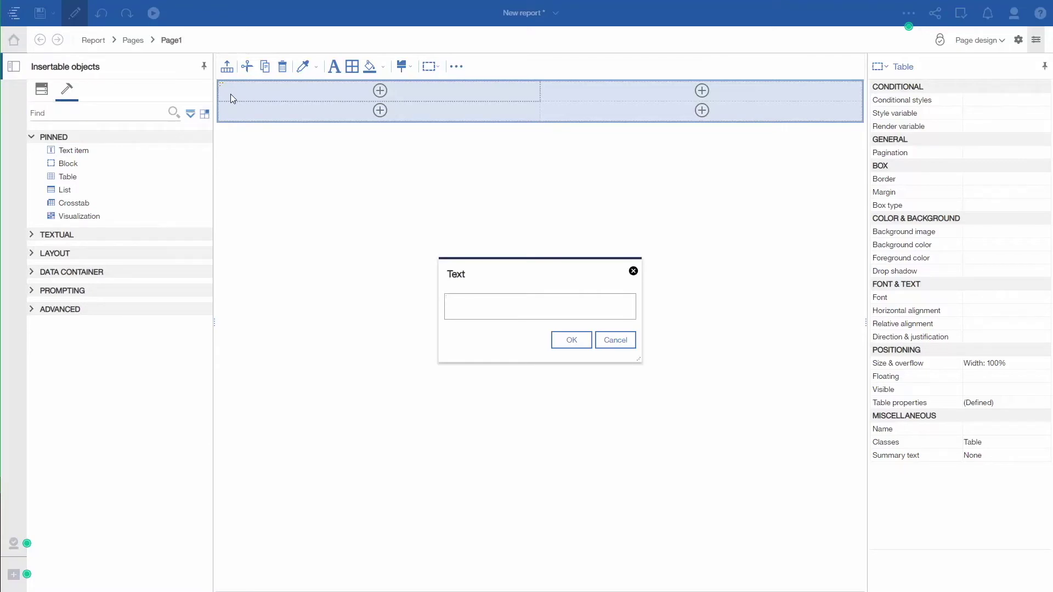
{"action": "type", "text": "As of Date:"}
{"action": "left_click", "coordinate": [586, 343]}
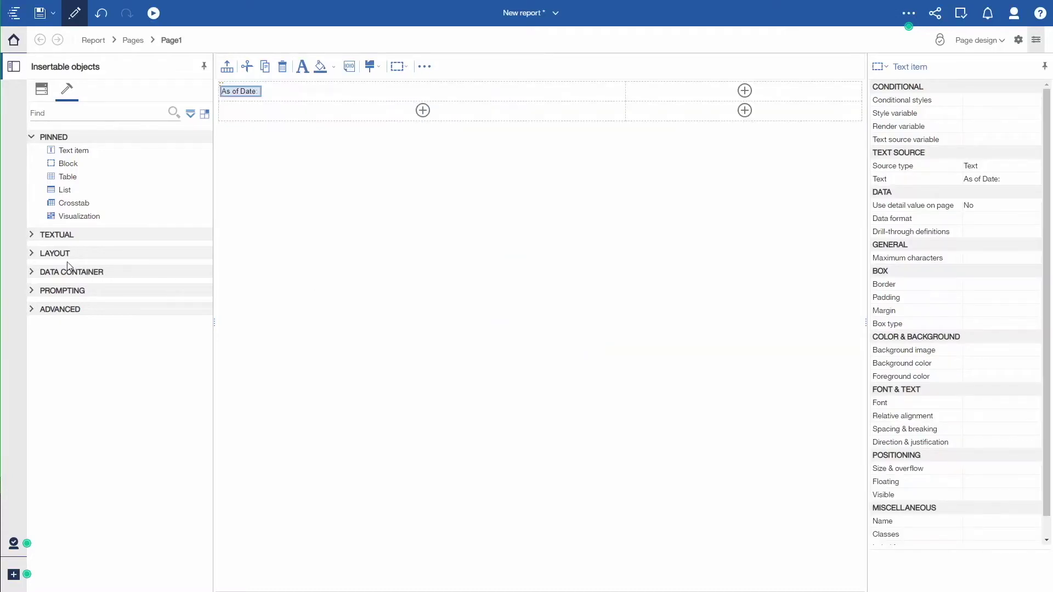
{"action": "left_click", "coordinate": [32, 239]}
{"action": "left_click_drag", "start_coordinate": [71, 275], "coordinate": [292, 88]}
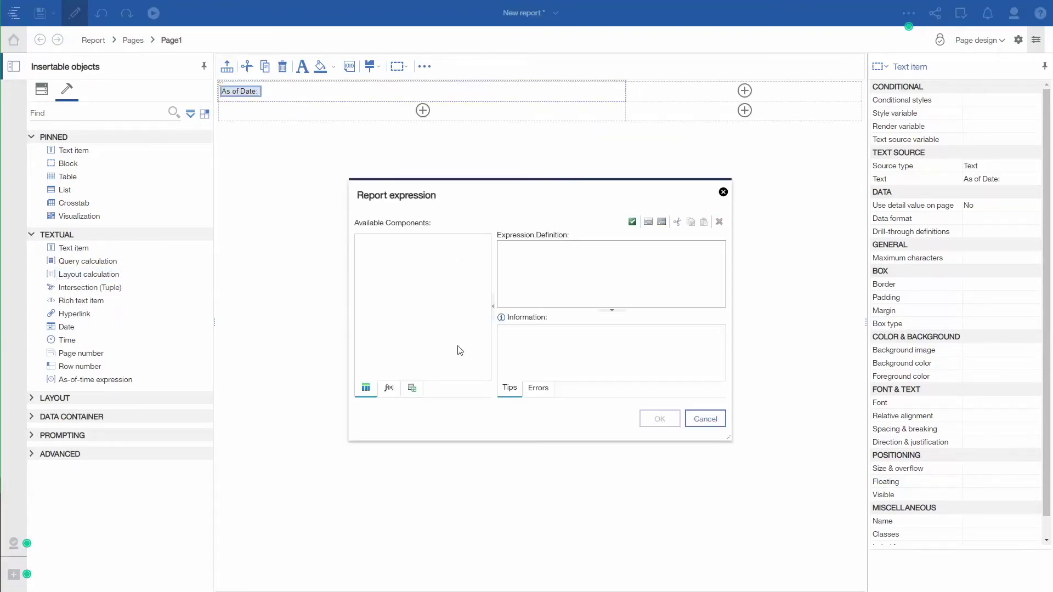
Step: Show ParamDisplayValue('_as_of_date') beside the label and insert a list in the lower-left cell
{"action": "left_click", "coordinate": [411, 388]}
{"action": "left_click", "coordinate": [363, 242]}
{"action": "left_click_drag", "start_coordinate": [403, 256], "coordinate": [527, 252]}
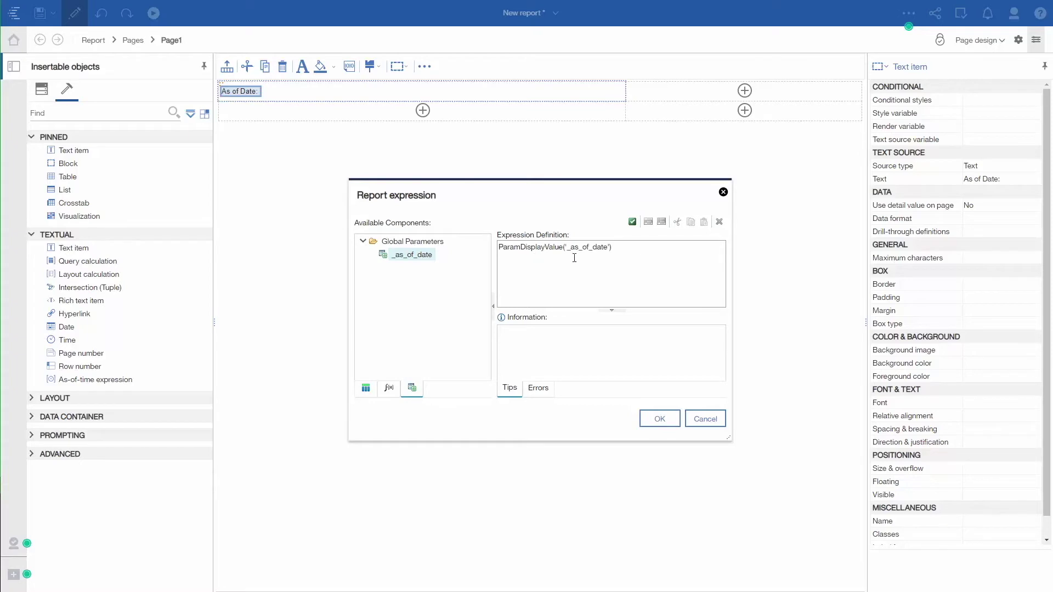
{"action": "left_click", "coordinate": [661, 420]}
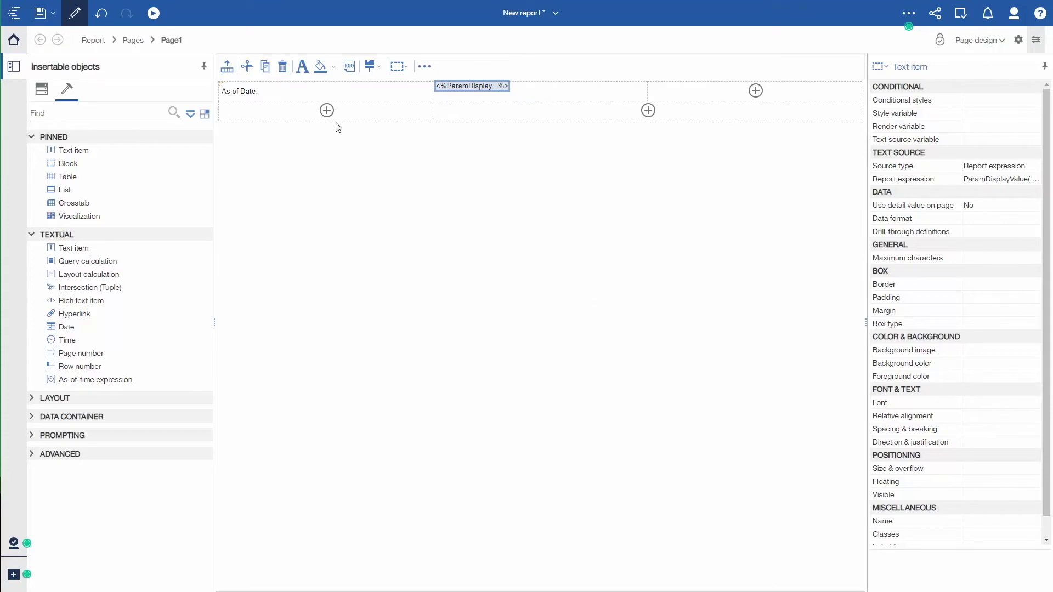
{"action": "left_click", "coordinate": [326, 110]}
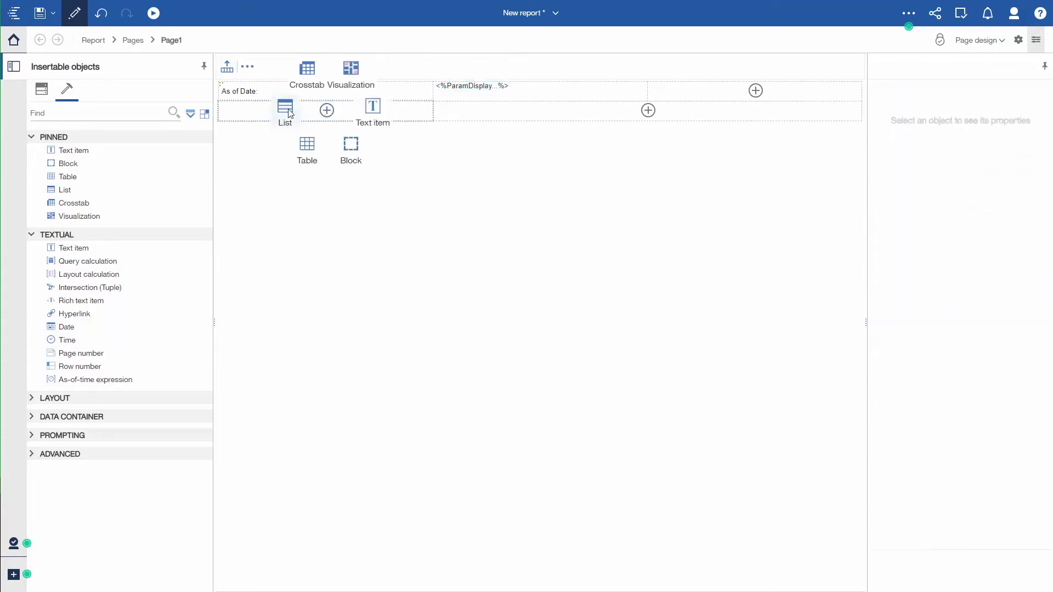
{"action": "left_click", "coordinate": [290, 114]}
Step: Accept the default List1 names and add Product Line as the list's first column
{"action": "left_click", "coordinate": [544, 373]}
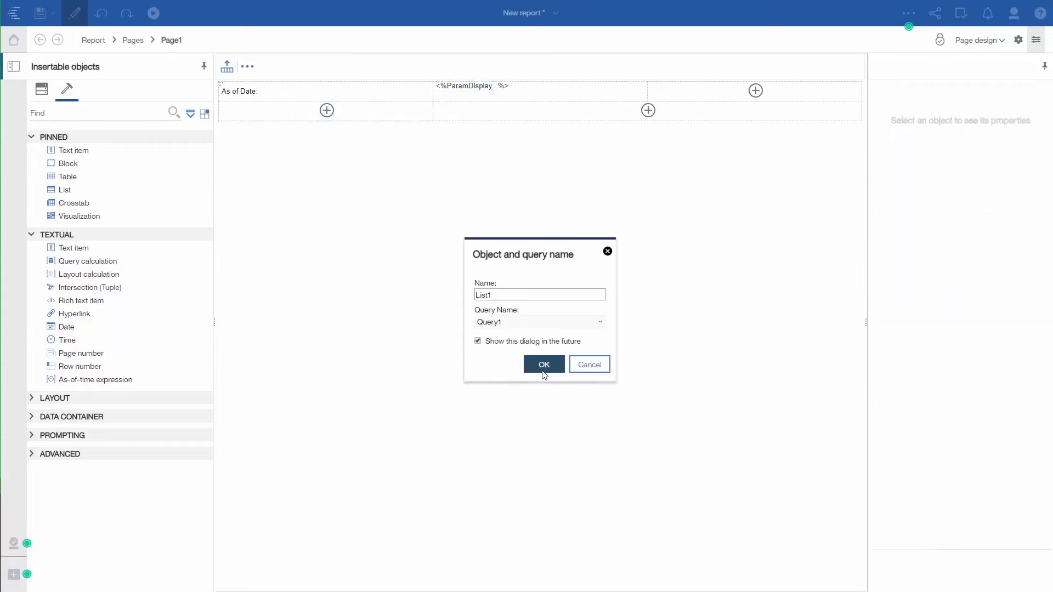
{"action": "left_click", "coordinate": [41, 89]}
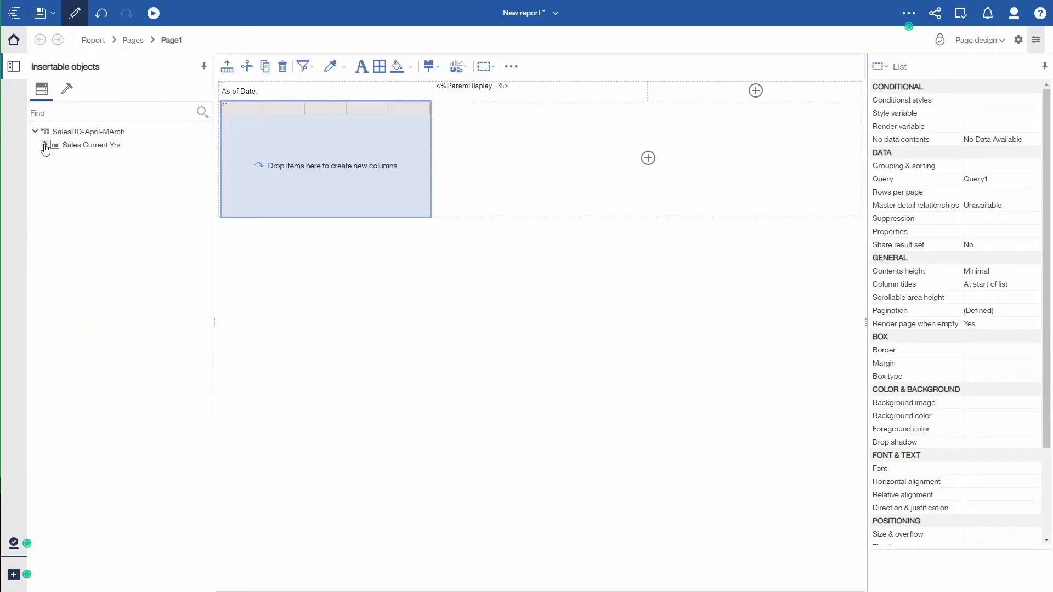
{"action": "left_click", "coordinate": [44, 145]}
{"action": "left_click", "coordinate": [94, 265]}
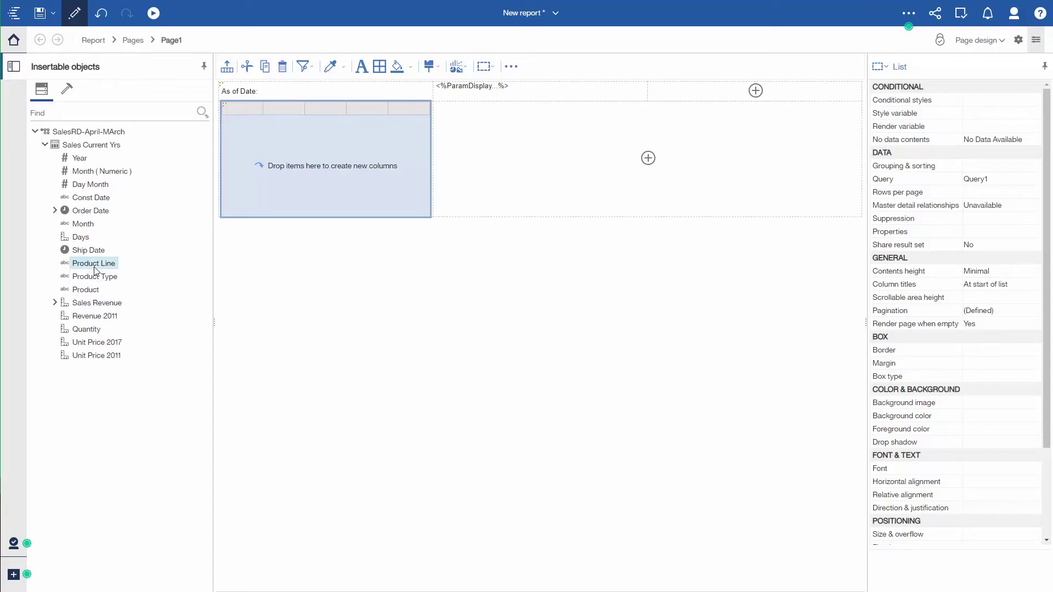
{"action": "left_click_drag", "start_coordinate": [111, 265], "coordinate": [249, 172]}
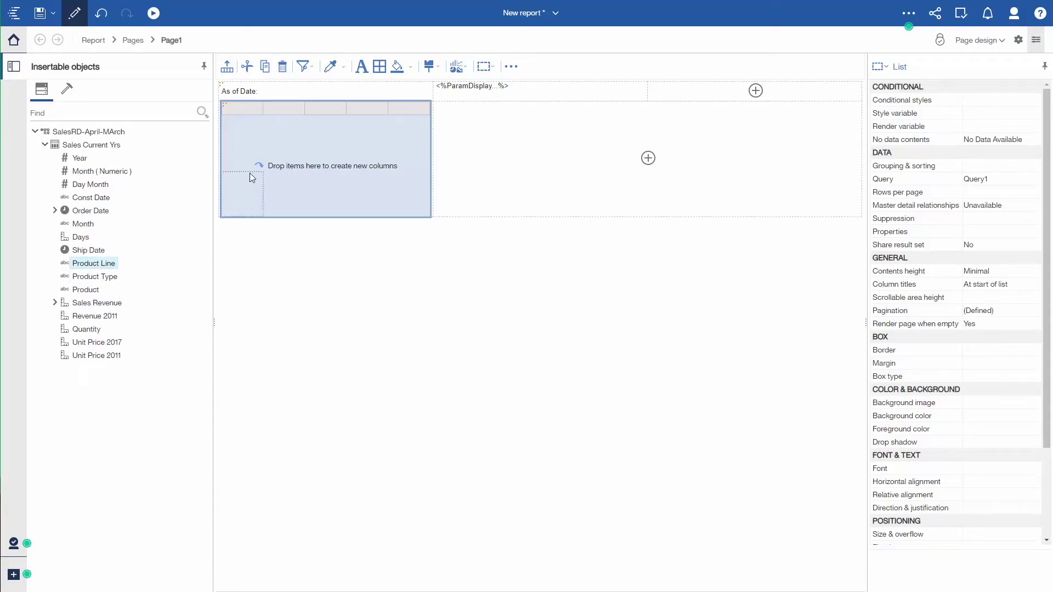
Step: Add YTD [Sales Revenue] and Prior YTD [Sales Revenue] columns, then select both
{"action": "left_click", "coordinate": [55, 303]}
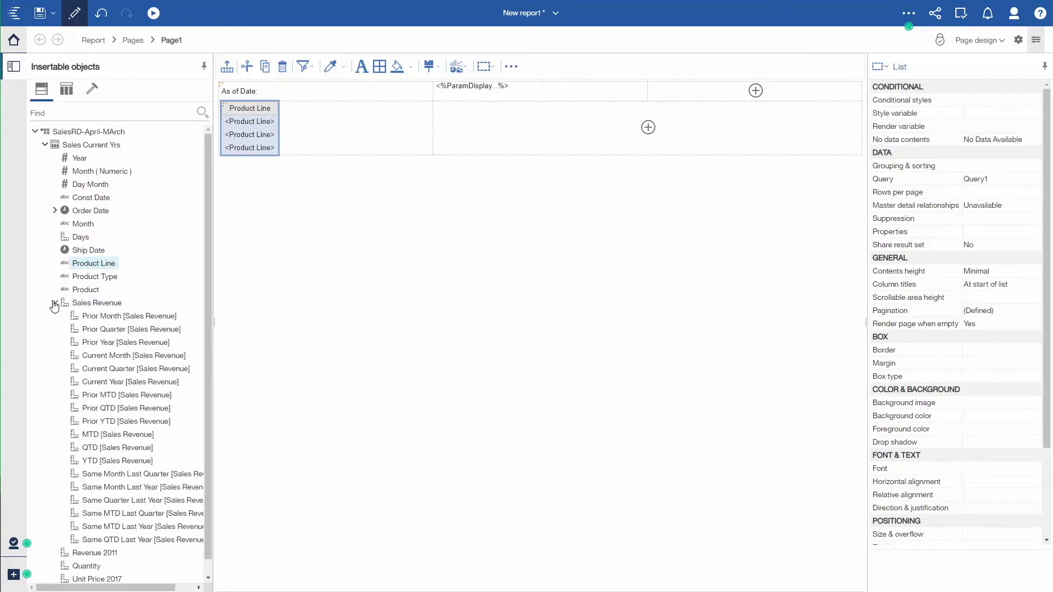
{"action": "left_click", "coordinate": [117, 461]}
{"action": "left_click_drag", "start_coordinate": [209, 309], "coordinate": [273, 134]}
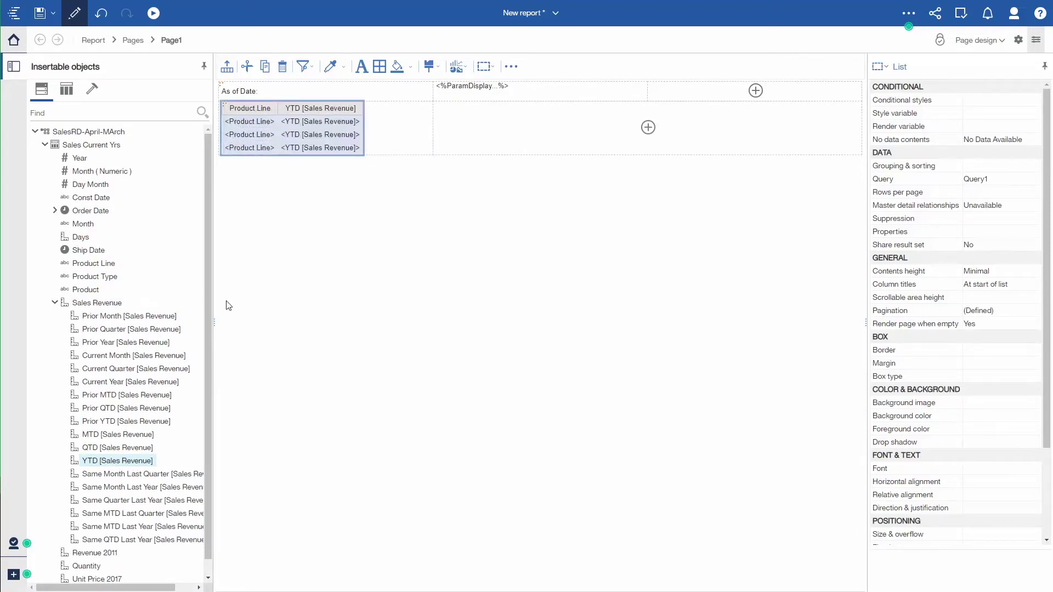
{"action": "left_click", "coordinate": [131, 421]}
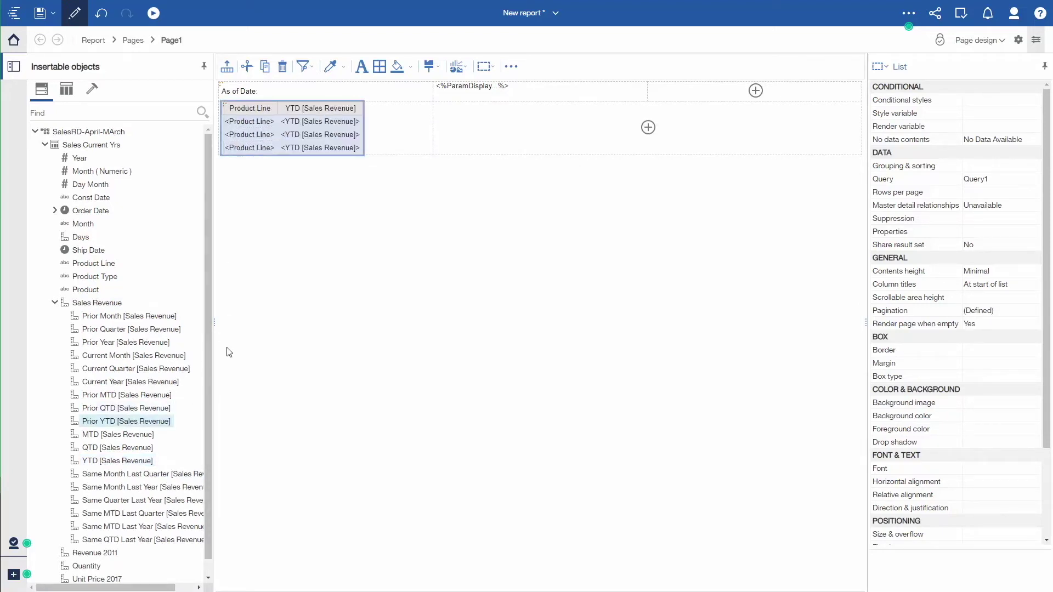
{"action": "left_click_drag", "start_coordinate": [229, 352], "coordinate": [344, 138]}
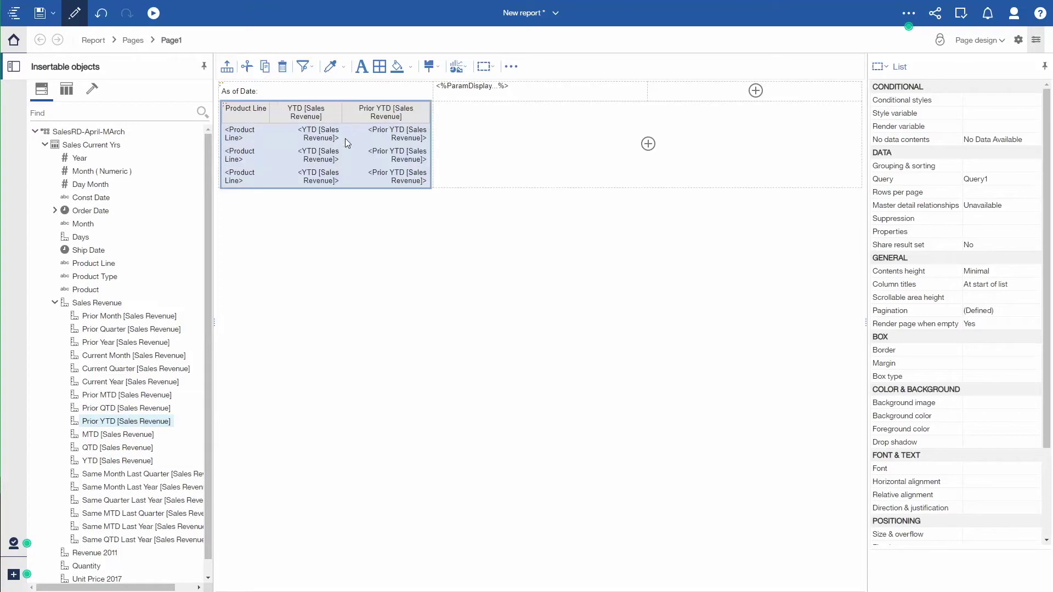
{"action": "left_click", "coordinate": [324, 165]}
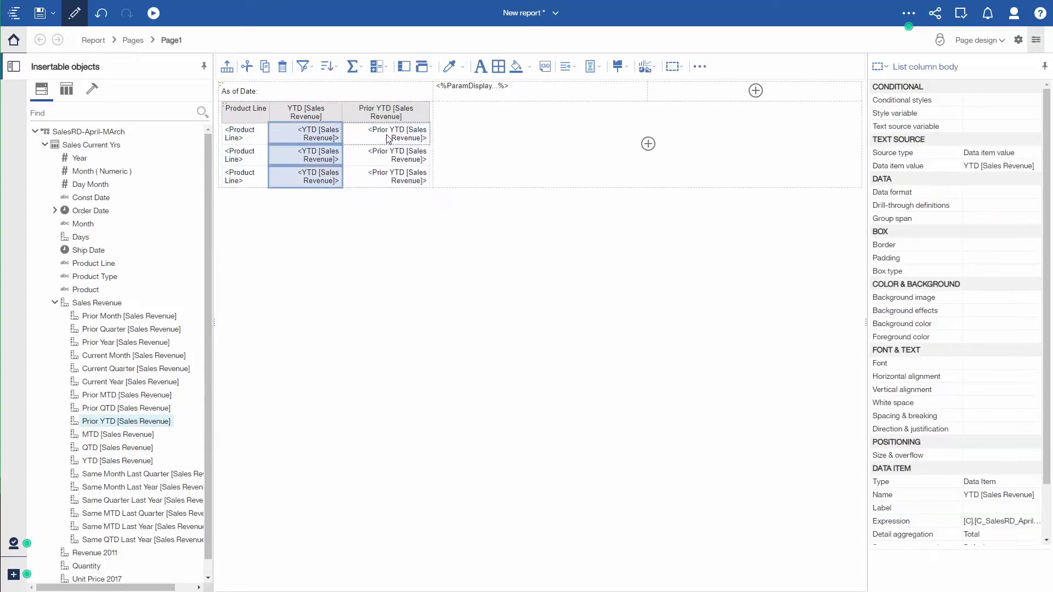
{"action": "left_click", "coordinate": [388, 138], "text": "ctrl"}
Step: Insert a YTD minus Prior YTD calculation and name it 'Variance YTD - Prior YTD'
{"action": "left_click", "coordinate": [338, 68]}
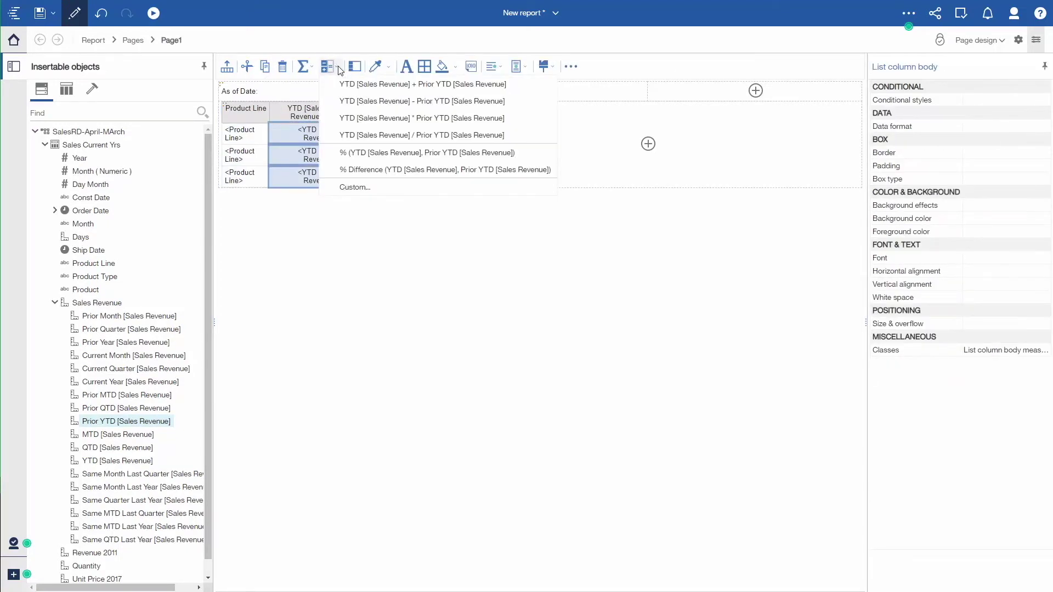
{"action": "left_click", "coordinate": [360, 102]}
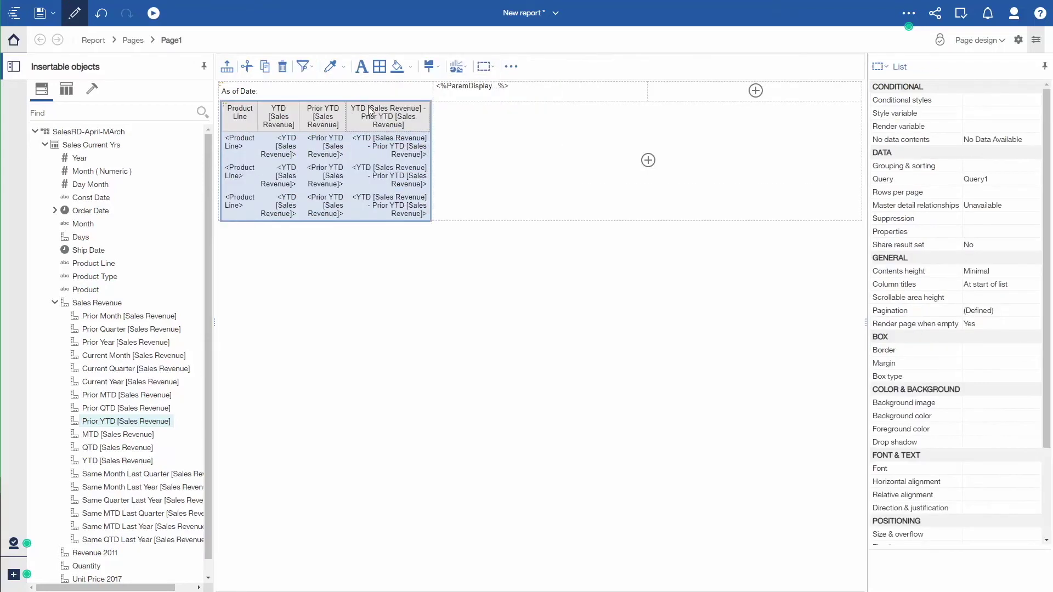
{"action": "double_click", "coordinate": [371, 110]}
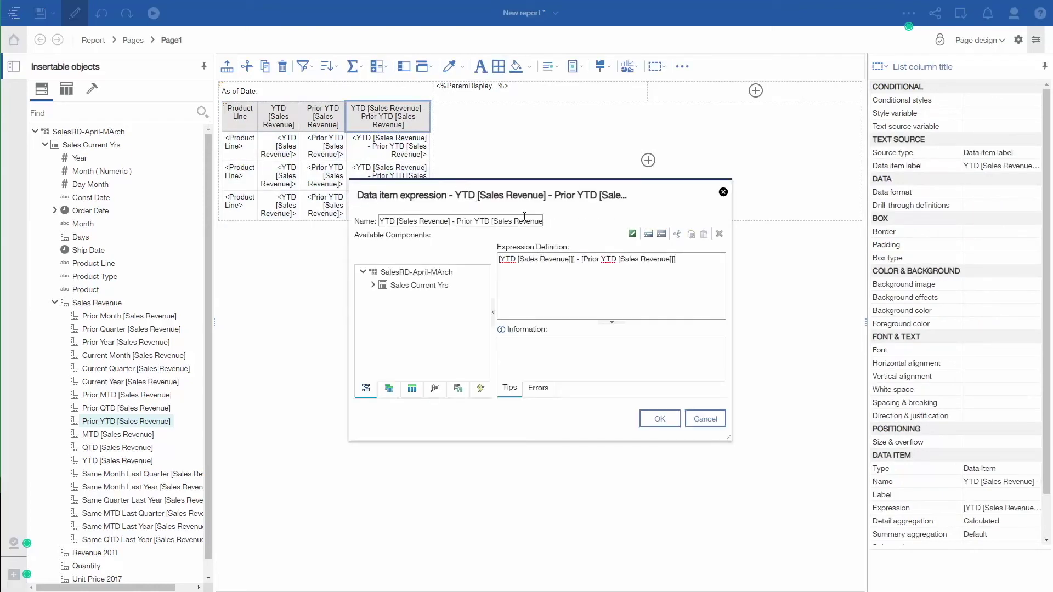
{"action": "left_click_drag", "start_coordinate": [528, 215], "coordinate": [563, 220]}
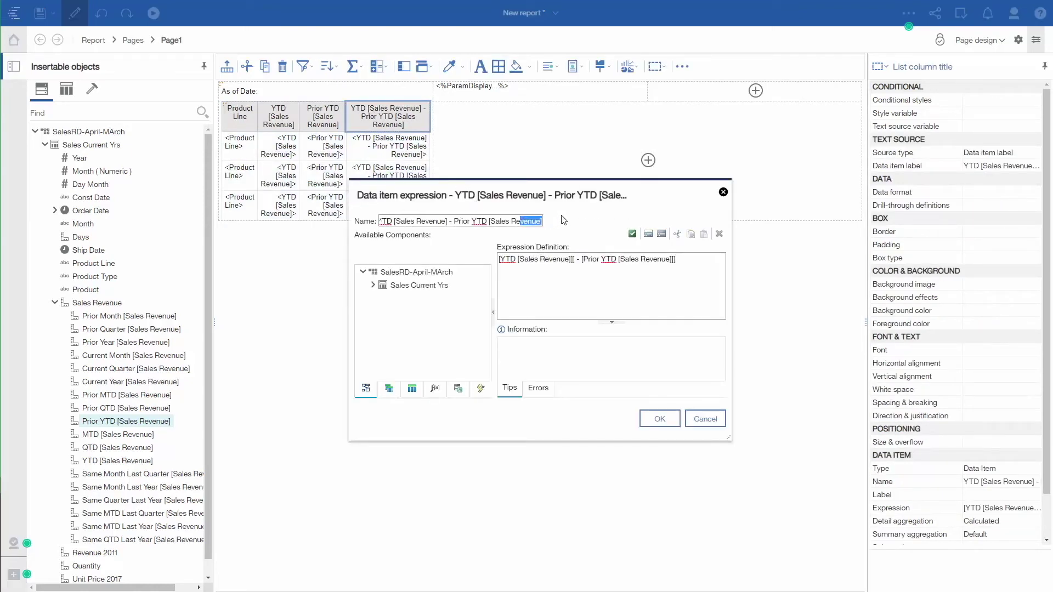
{"action": "key", "text": "End"}
{"action": "key", "text": "ctrl+a"}
{"action": "key", "text": "BackSpace"}
{"action": "type", "text": "Var"}
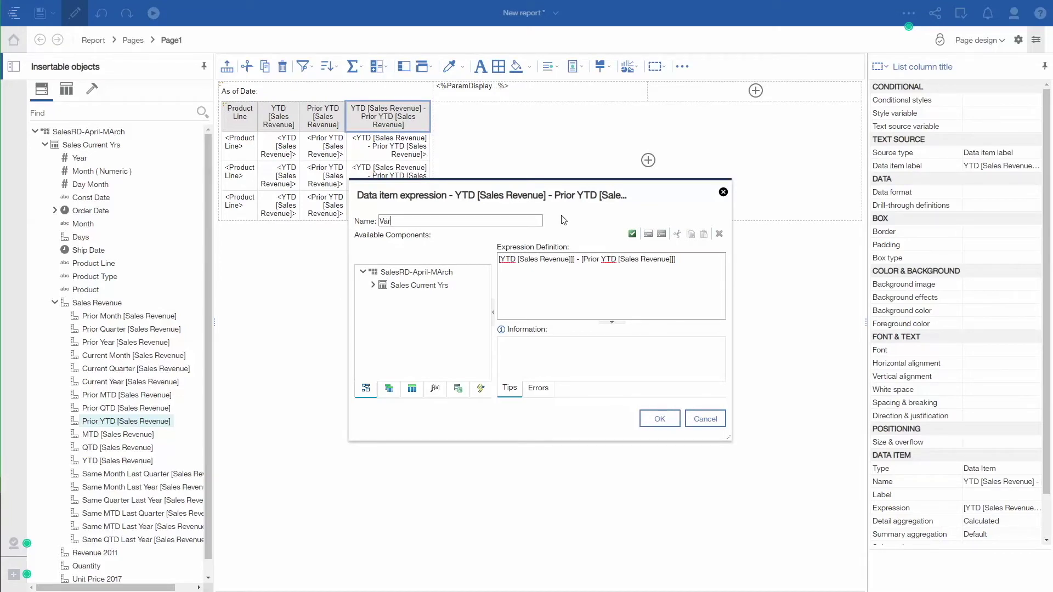
{"action": "type", "text": "iance YTD - Prior YTD"}
{"action": "left_click", "coordinate": [661, 419]}
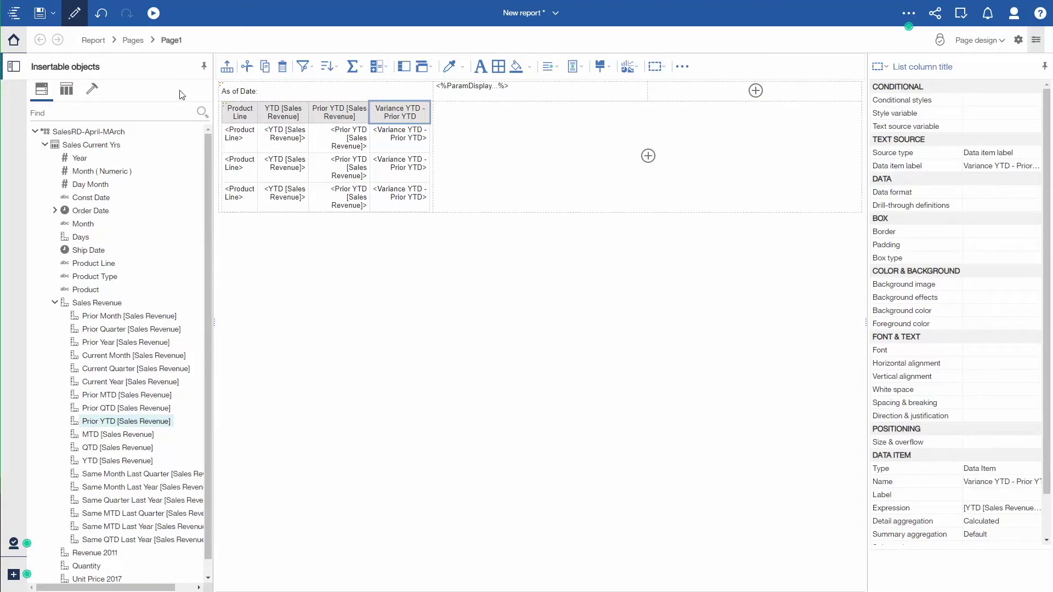
Step: Run the report as HTML, inspect the YTD and variance values, then resume layout editing
{"action": "left_click", "coordinate": [154, 15]}
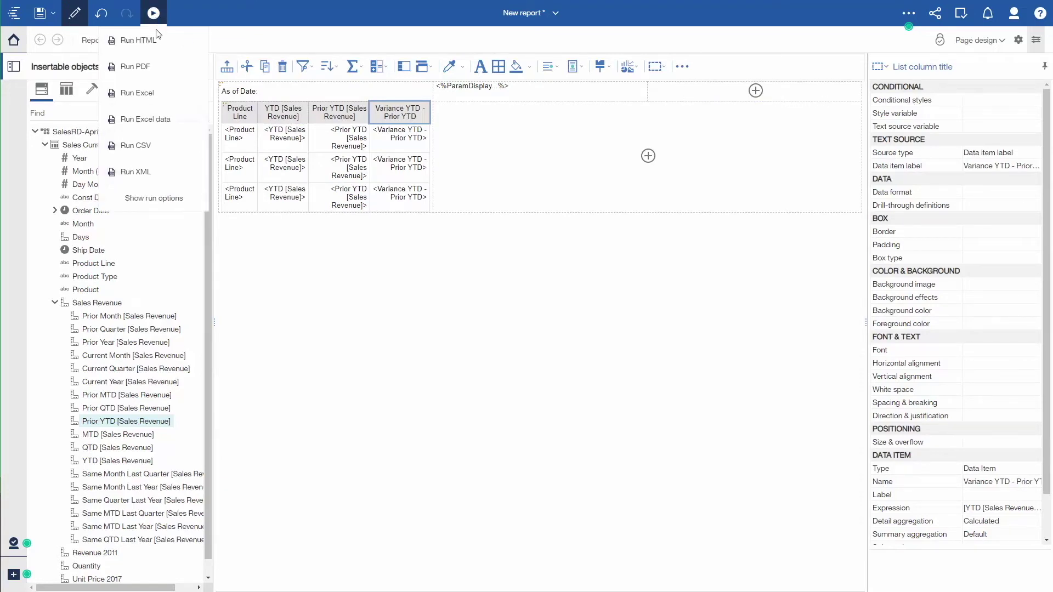
{"action": "left_click", "coordinate": [154, 42]}
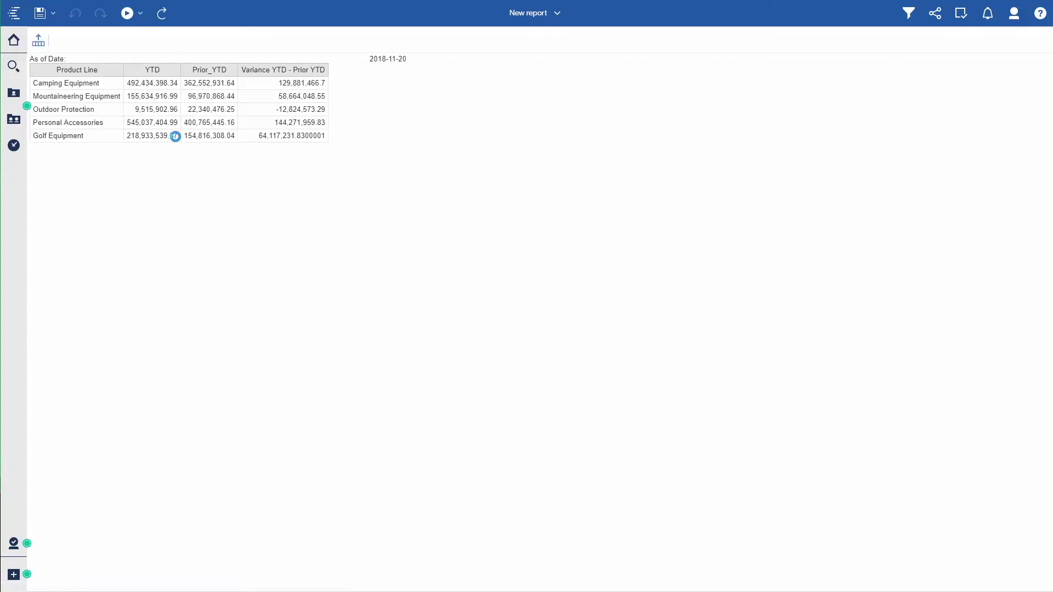
{"action": "left_click", "coordinate": [162, 100]}
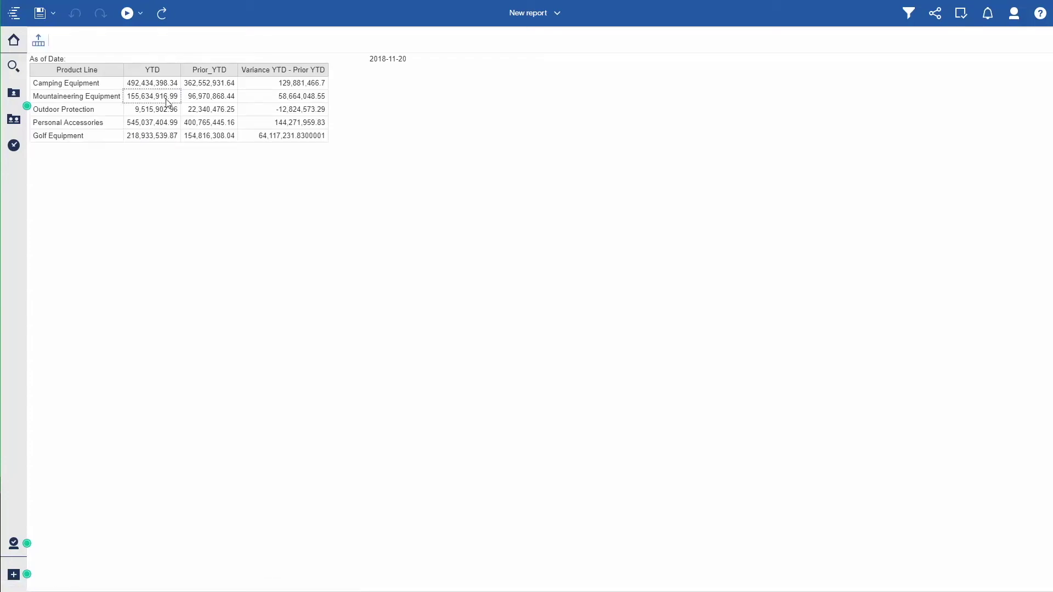
{"action": "left_click", "coordinate": [196, 102]}
{"action": "left_click", "coordinate": [264, 109]}
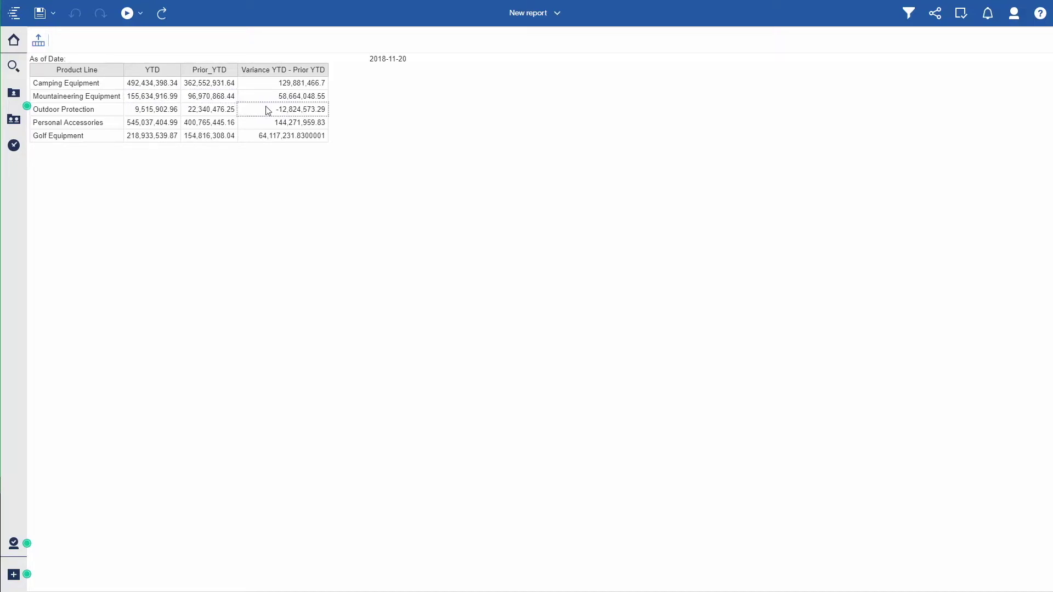
{"action": "left_click", "coordinate": [557, 22]}
{"action": "left_click", "coordinate": [580, 34]}
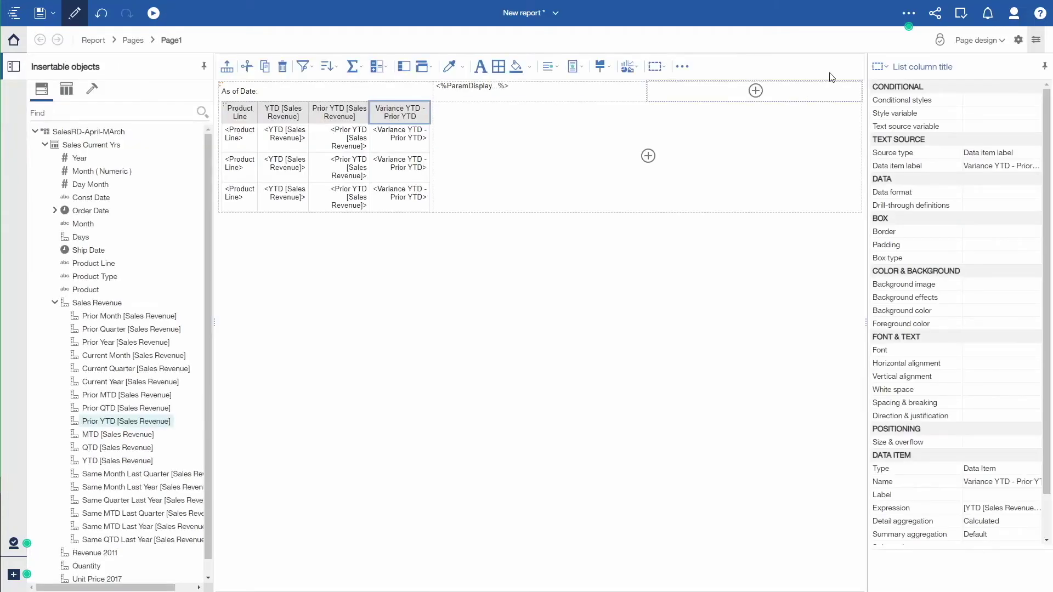
Step: Set the As of Date parameter to 27 May 2018 and apply it
{"action": "left_click", "coordinate": [960, 14]}
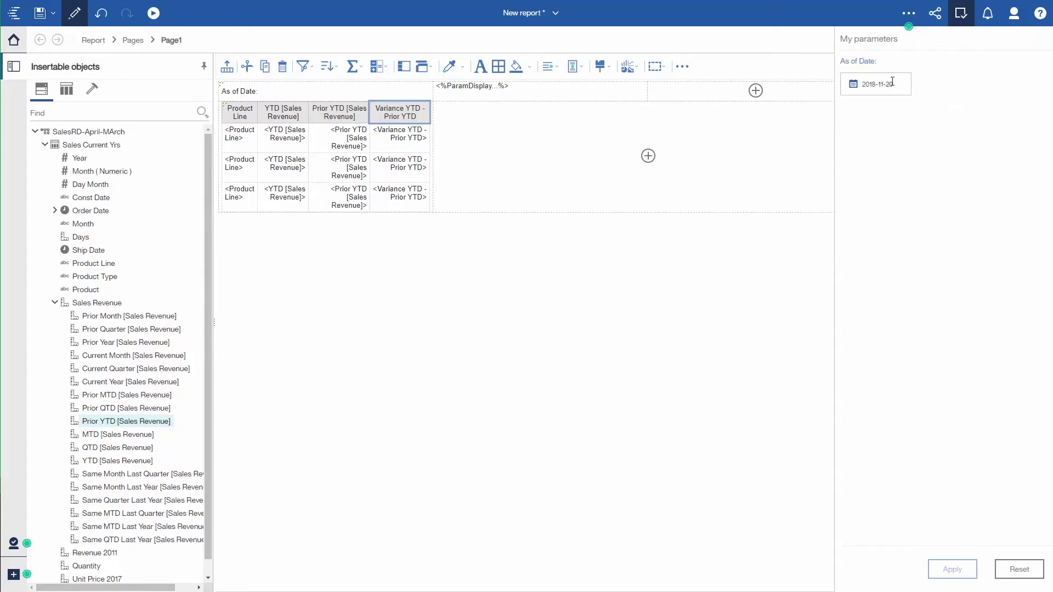
{"action": "left_click", "coordinate": [892, 81]}
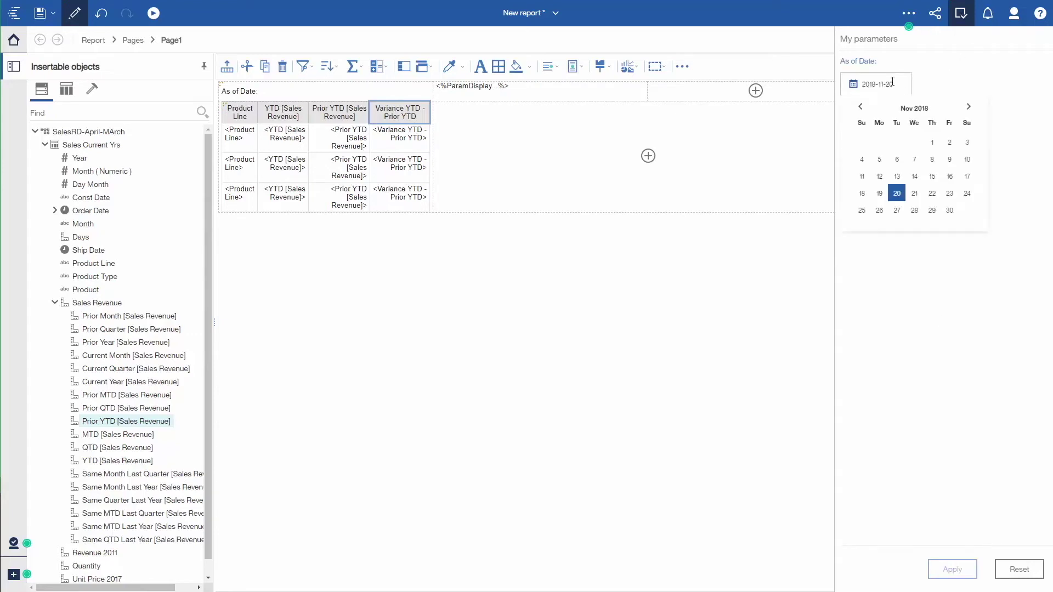
{"action": "left_click", "coordinate": [860, 107]}
{"action": "left_click", "coordinate": [860, 107]}
{"action": "left_click", "coordinate": [860, 107]}
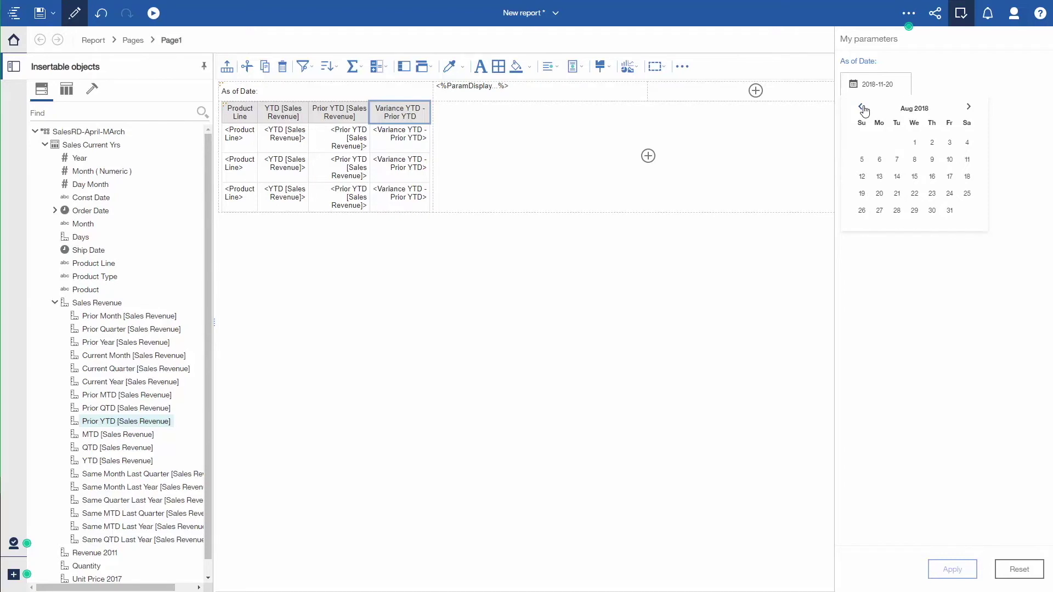
{"action": "left_click", "coordinate": [861, 107]}
{"action": "left_click", "coordinate": [860, 107]}
{"action": "left_click", "coordinate": [861, 107]}
{"action": "left_click", "coordinate": [861, 211]}
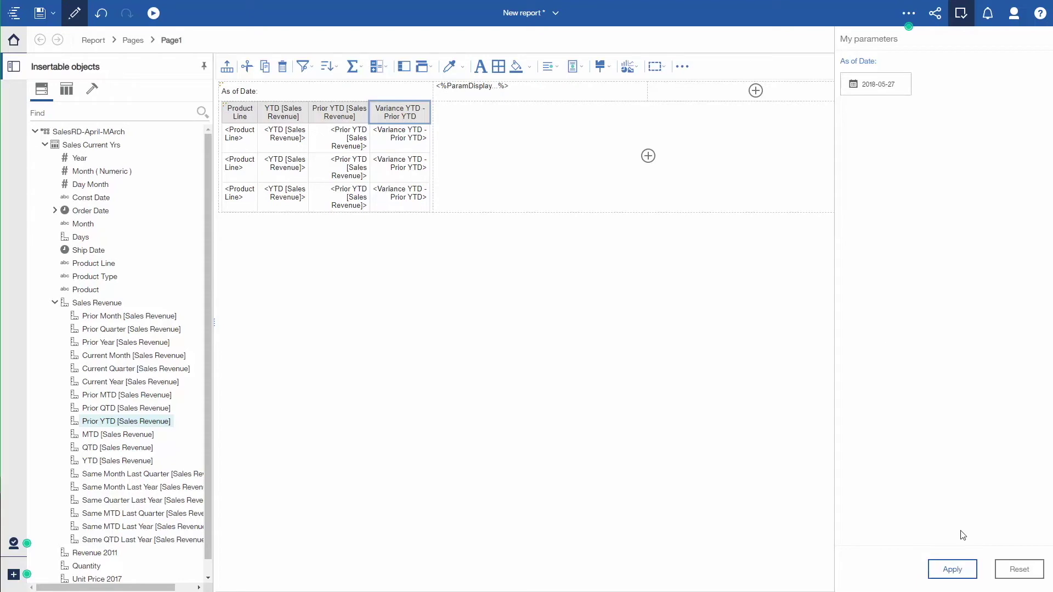
{"action": "left_click", "coordinate": [960, 575]}
{"action": "left_click", "coordinate": [965, 18]}
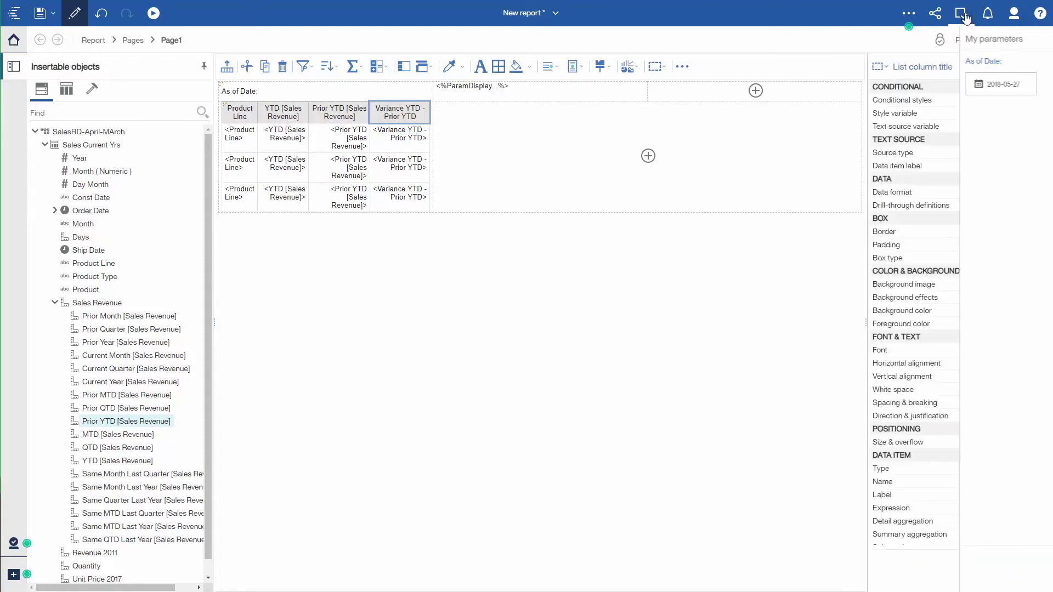
Step: Run the report as HTML with the new as-of date
{"action": "left_click", "coordinate": [153, 12]}
{"action": "left_click", "coordinate": [137, 38]}
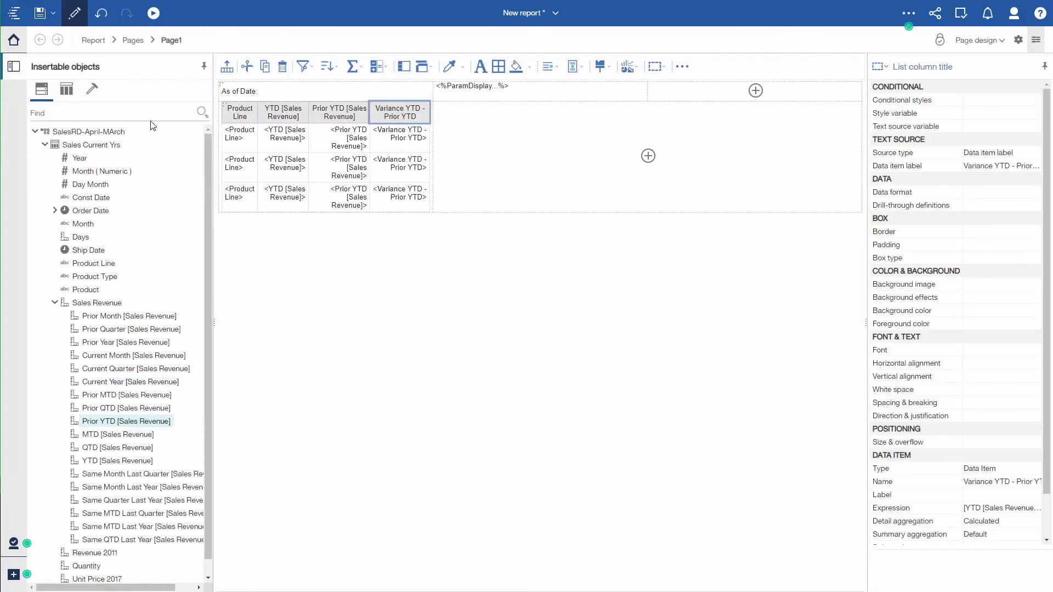
{"action": "left_click", "coordinate": [53, 13]}
Step: Save the report as RD-April-Rep in A-Demo and return to the home page
{"action": "left_click", "coordinate": [23, 40]}
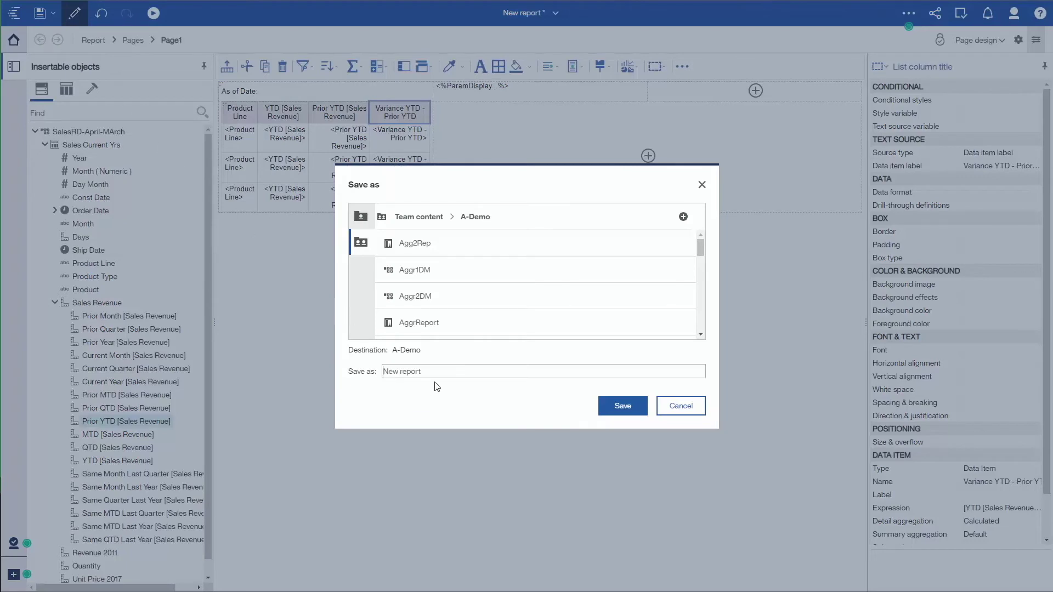
{"action": "triple_click", "coordinate": [439, 366]}
{"action": "type", "text": "RD-April-Rep"}
{"action": "left_click", "coordinate": [630, 405]}
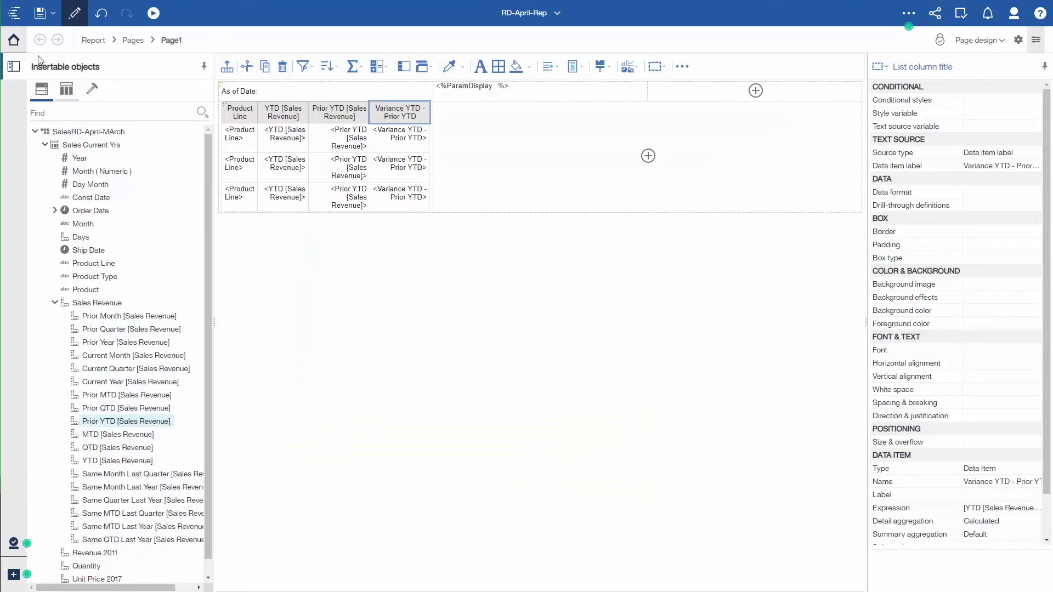
{"action": "left_click", "coordinate": [13, 42]}
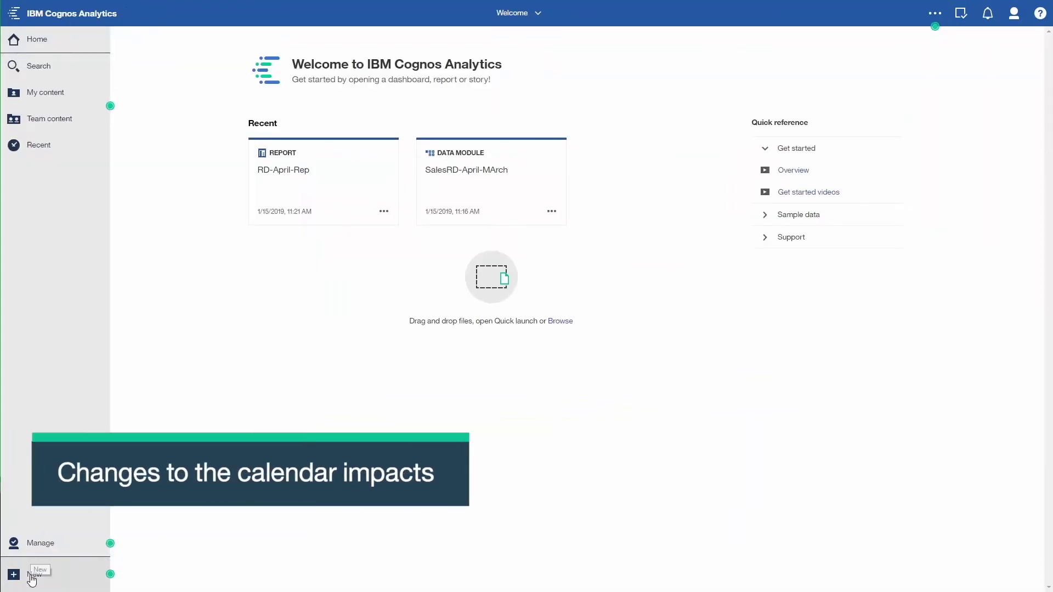
Step: Build a new data module from Team content Files SalesCalendar1718.xlsx, using only the Sales Current Yrs sheet
{"action": "left_click", "coordinate": [31, 574]}
{"action": "left_click", "coordinate": [50, 491]}
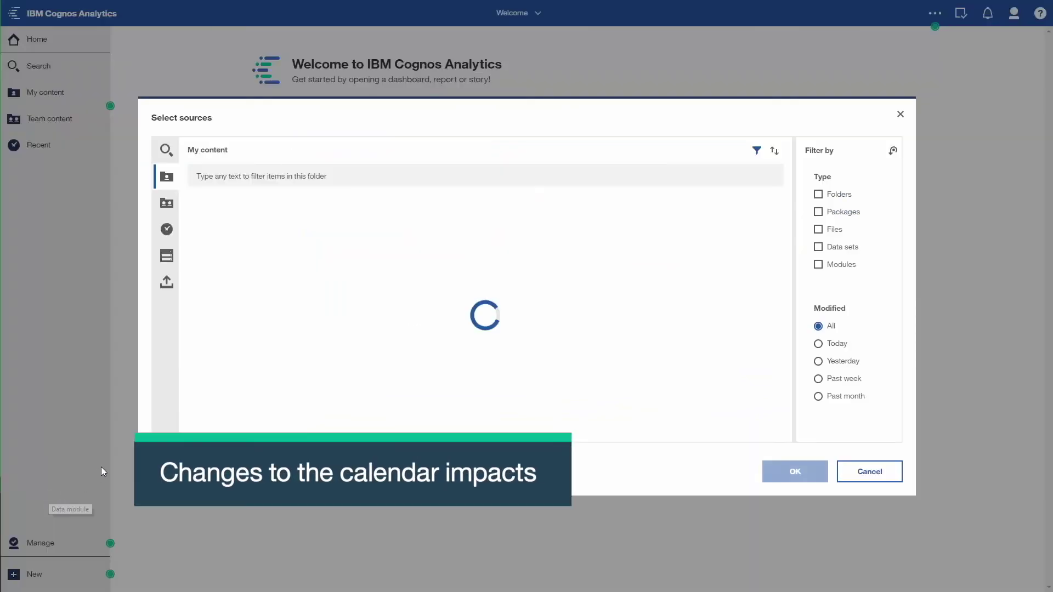
{"action": "left_click", "coordinate": [170, 201]}
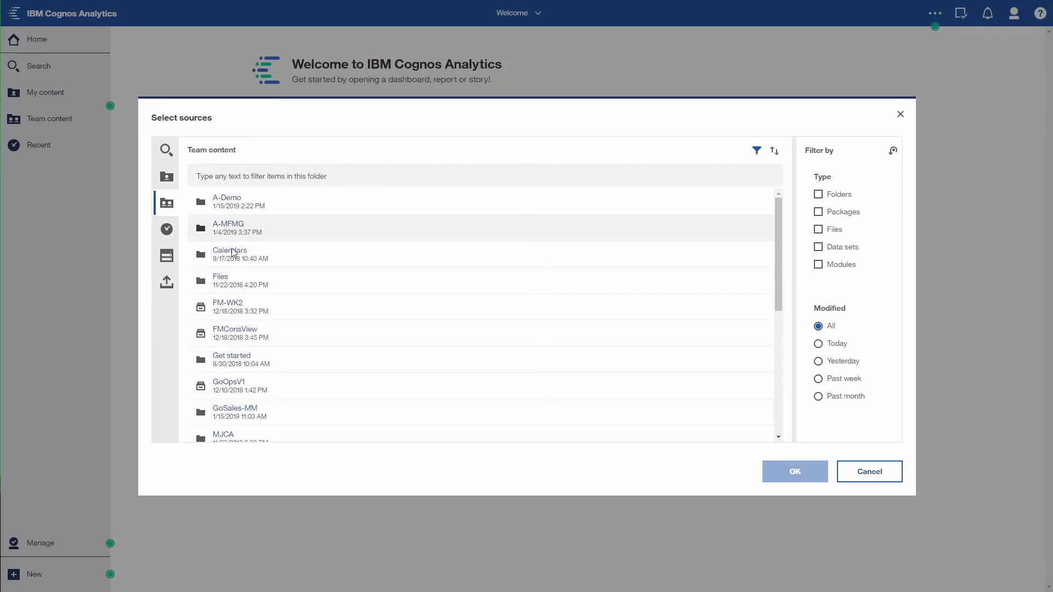
{"action": "left_click", "coordinate": [223, 281]}
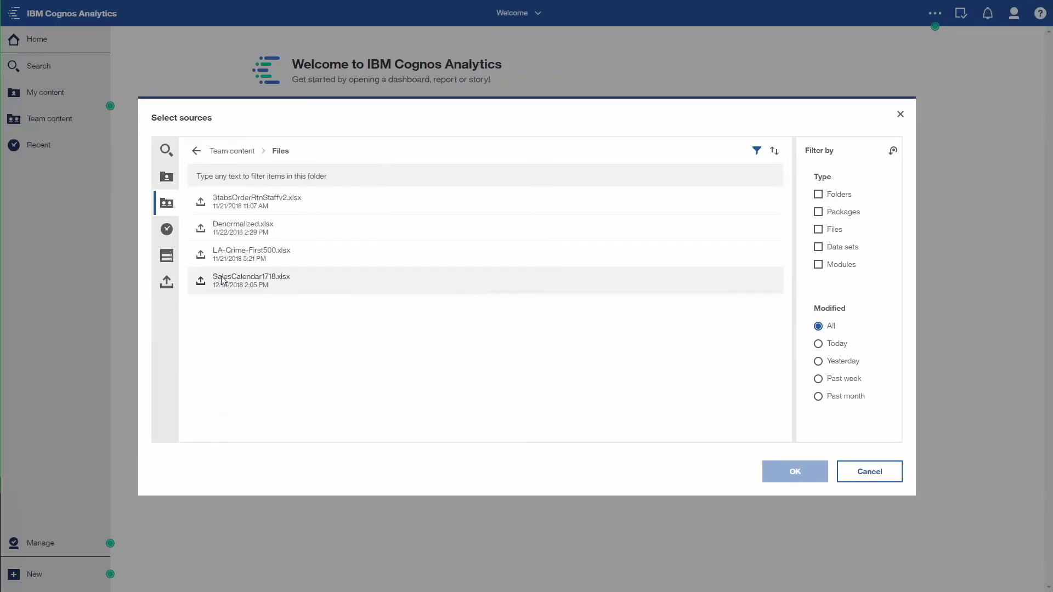
{"action": "double_click", "coordinate": [223, 281]}
{"action": "left_click", "coordinate": [242, 281]}
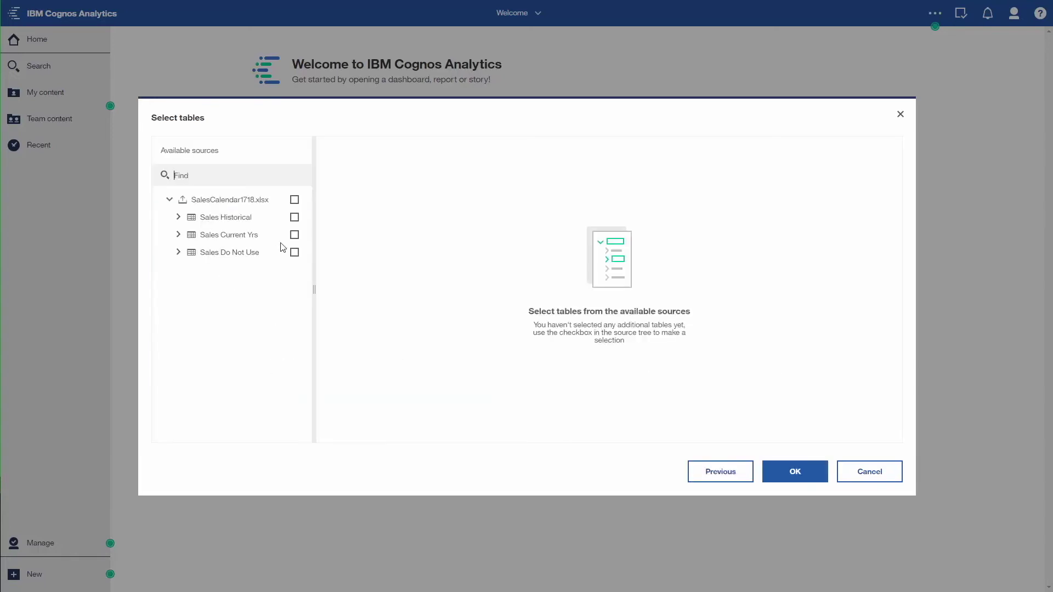
{"action": "left_click", "coordinate": [294, 235]}
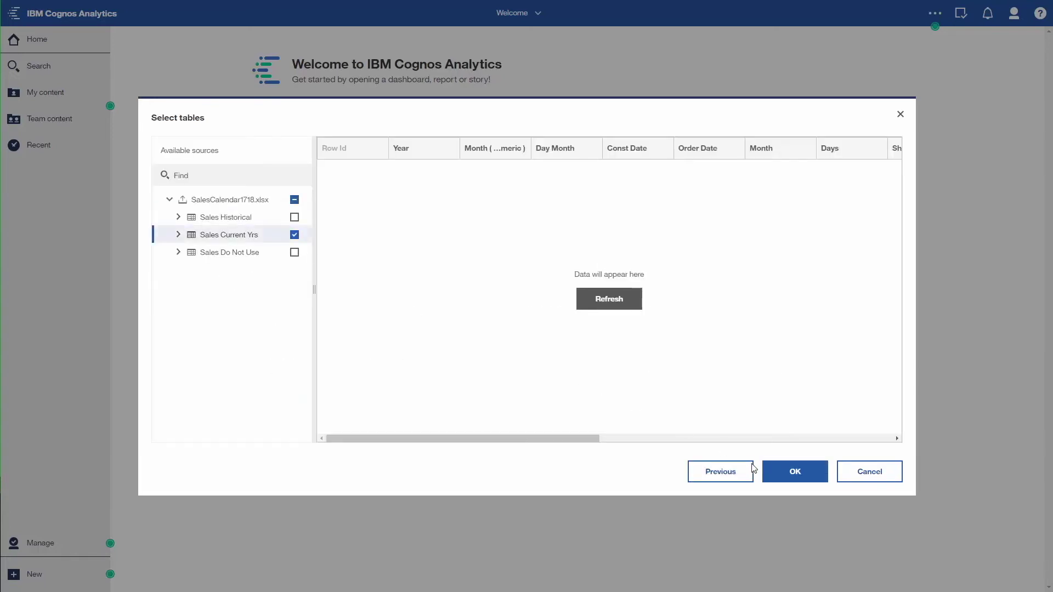
{"action": "left_click", "coordinate": [783, 480]}
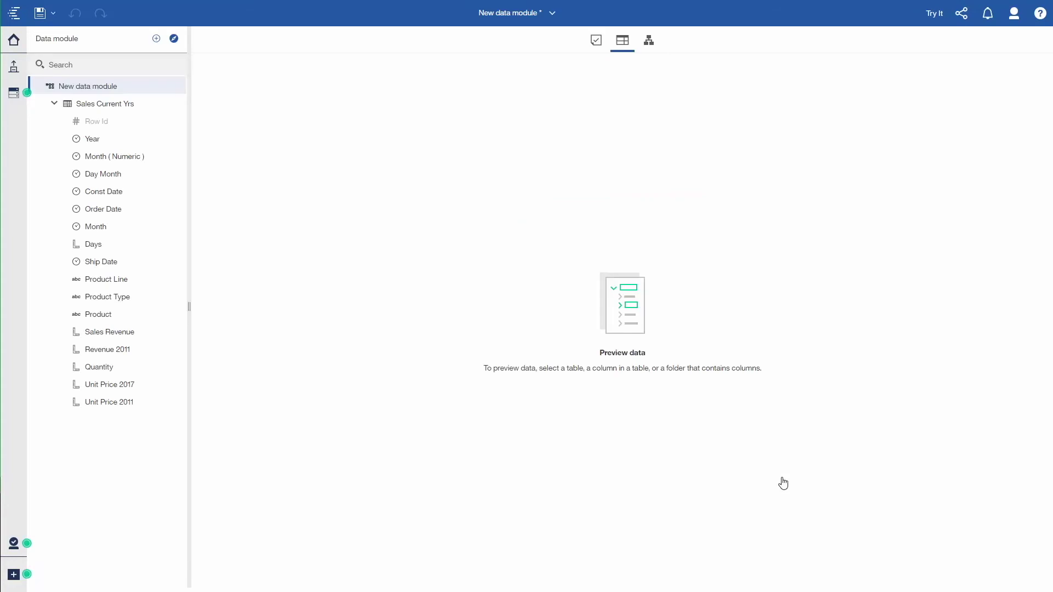
Step: Add the January fiscal calendar from Team content > Calendars > Fiscal calendars as a source
{"action": "left_click", "coordinate": [157, 40]}
{"action": "left_click", "coordinate": [201, 50]}
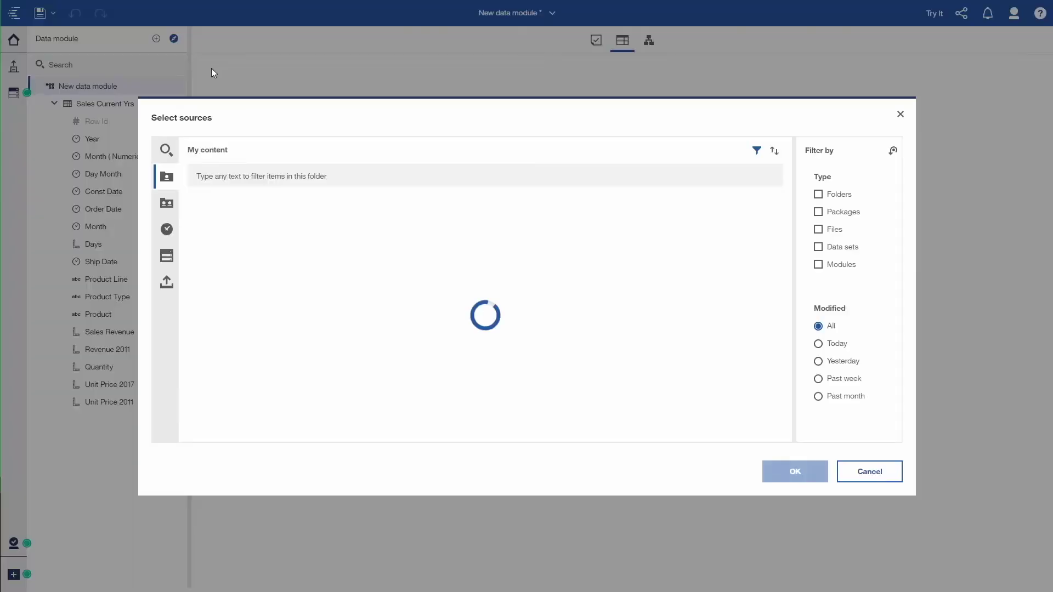
{"action": "left_click", "coordinate": [167, 209]}
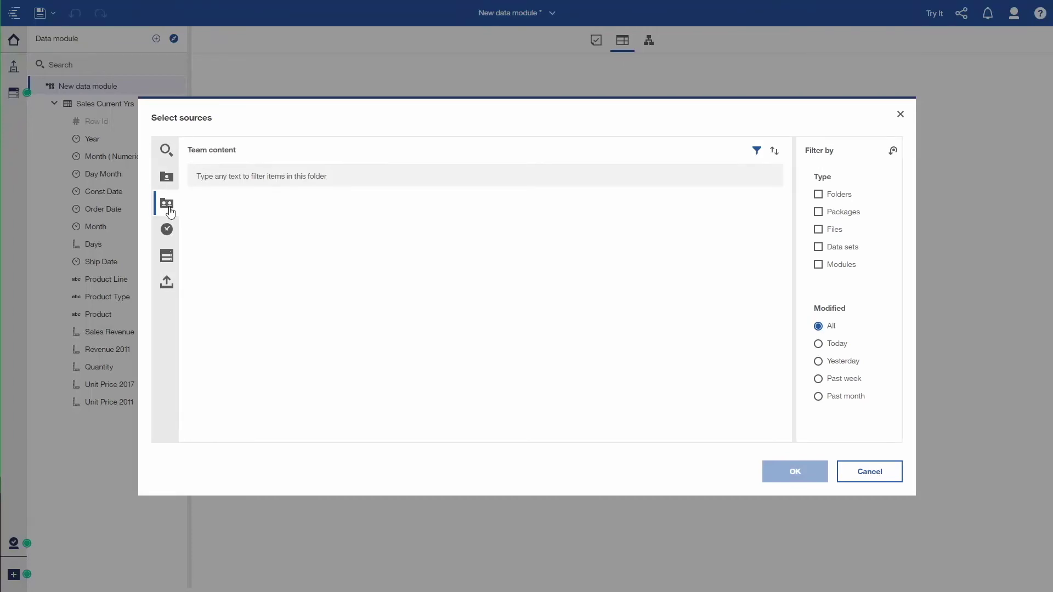
{"action": "left_click", "coordinate": [231, 252]}
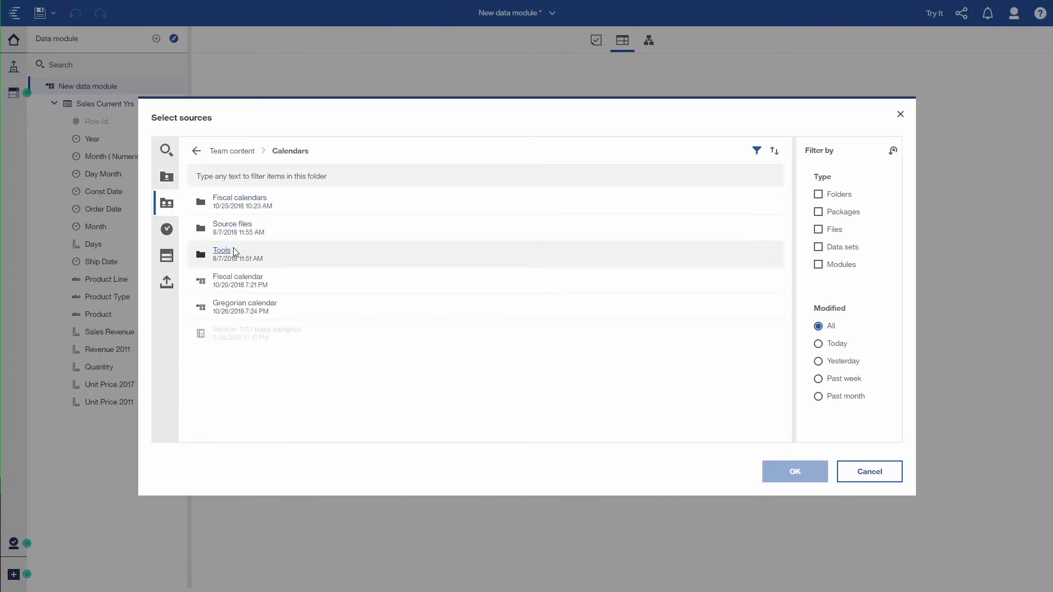
{"action": "left_click", "coordinate": [244, 199]}
{"action": "double_click", "coordinate": [245, 199]}
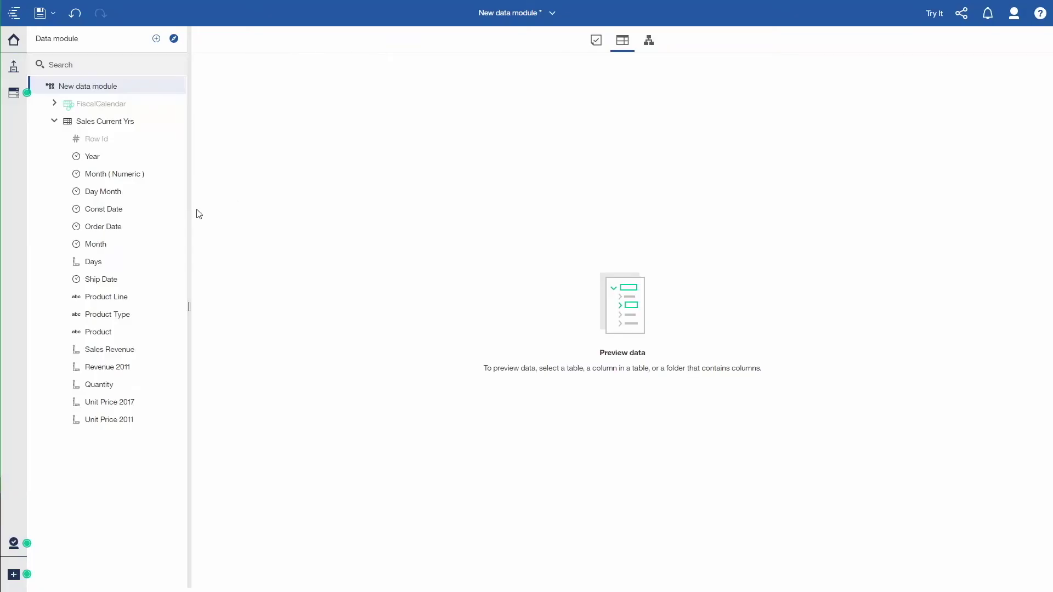
{"action": "left_click", "coordinate": [168, 226]}
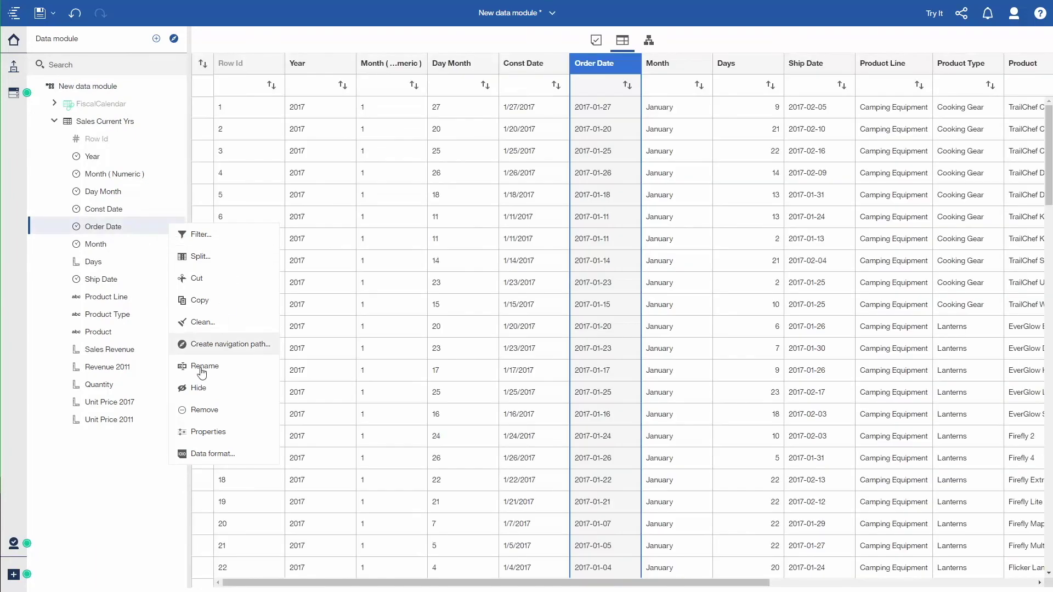
{"action": "left_click", "coordinate": [204, 433]}
Step: Set Order Date's lookup reference to FiscalCalendar and Sales Revenue's to Sales Current Yrs.Order Date
{"action": "left_click", "coordinate": [355, 287]}
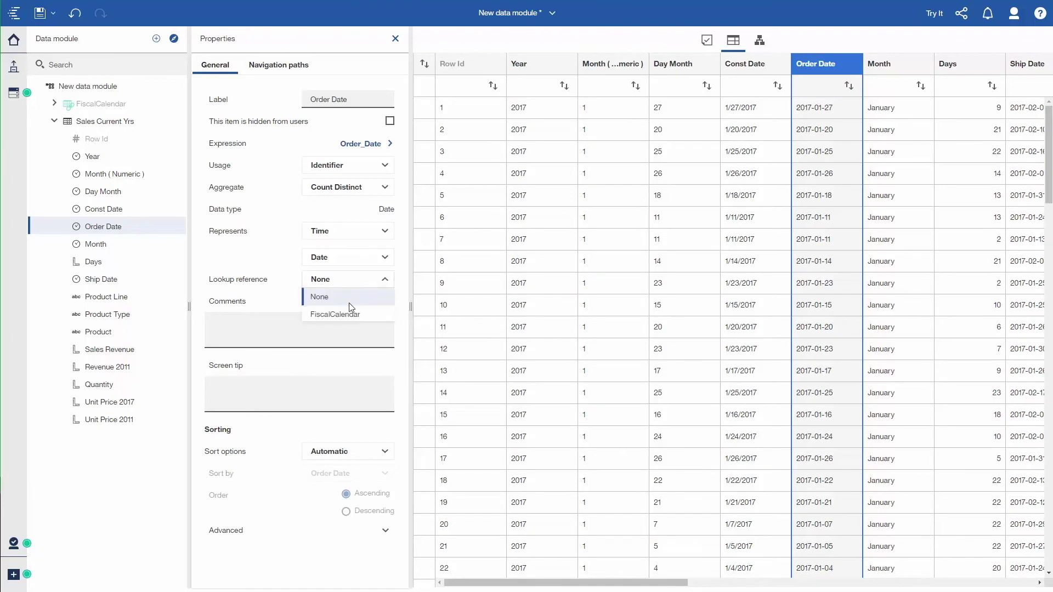
{"action": "left_click", "coordinate": [350, 314]}
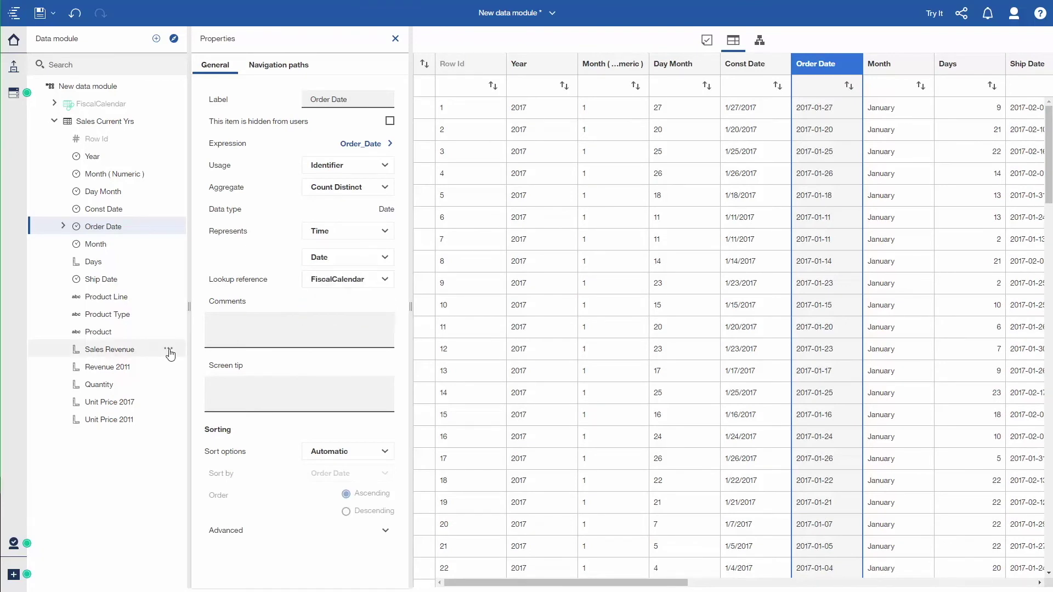
{"action": "left_click", "coordinate": [134, 348]}
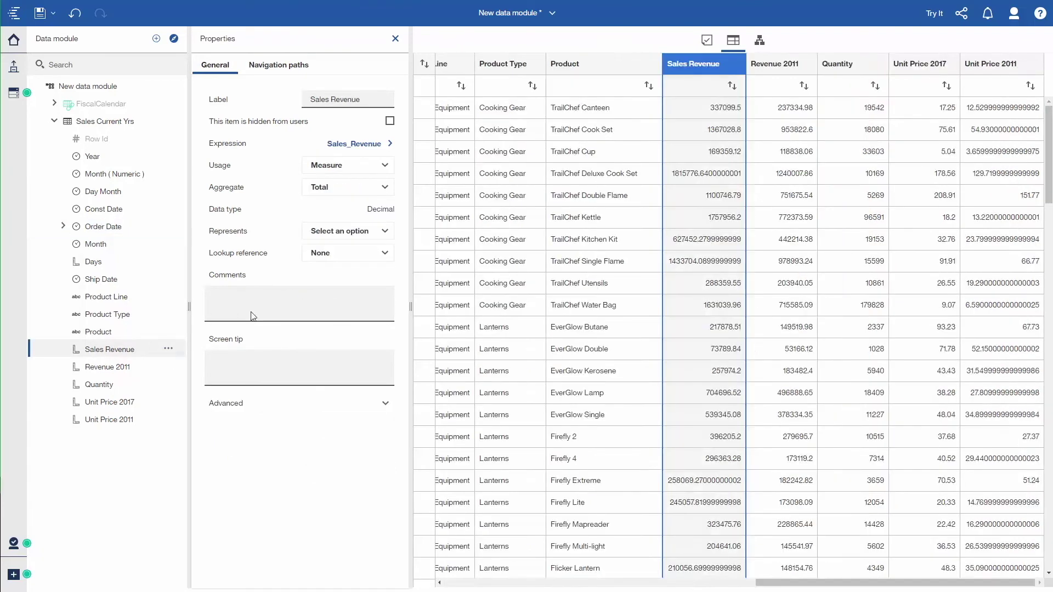
{"action": "left_click", "coordinate": [352, 258]}
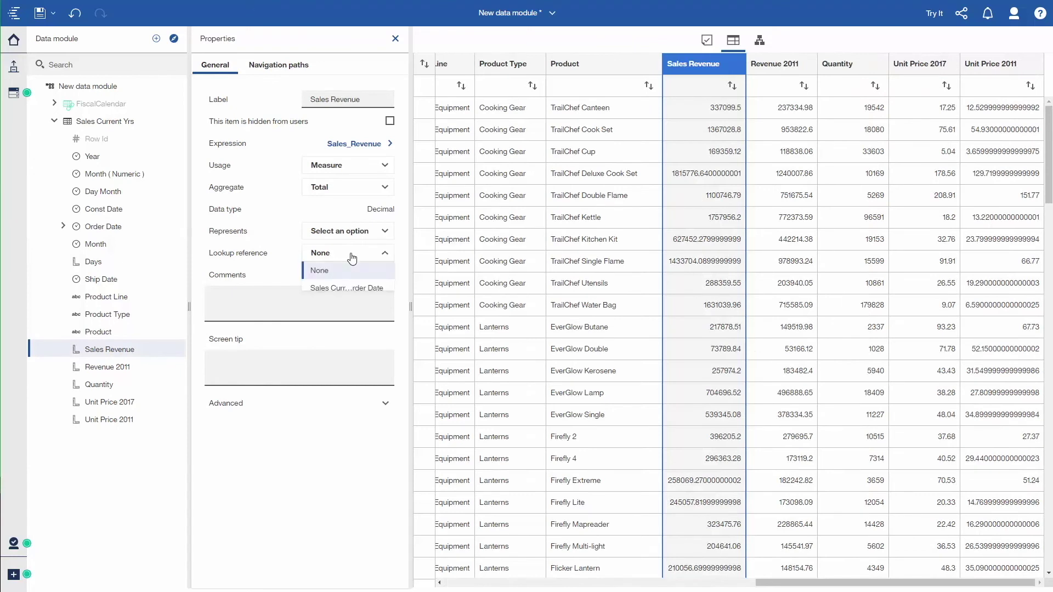
{"action": "left_click", "coordinate": [354, 288]}
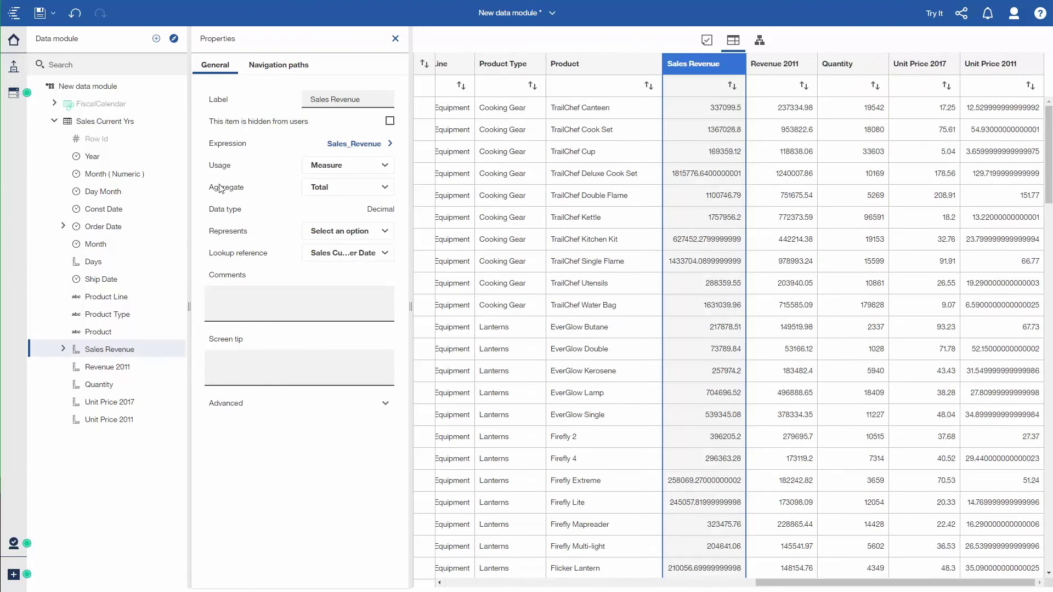
{"action": "left_click", "coordinate": [54, 13]}
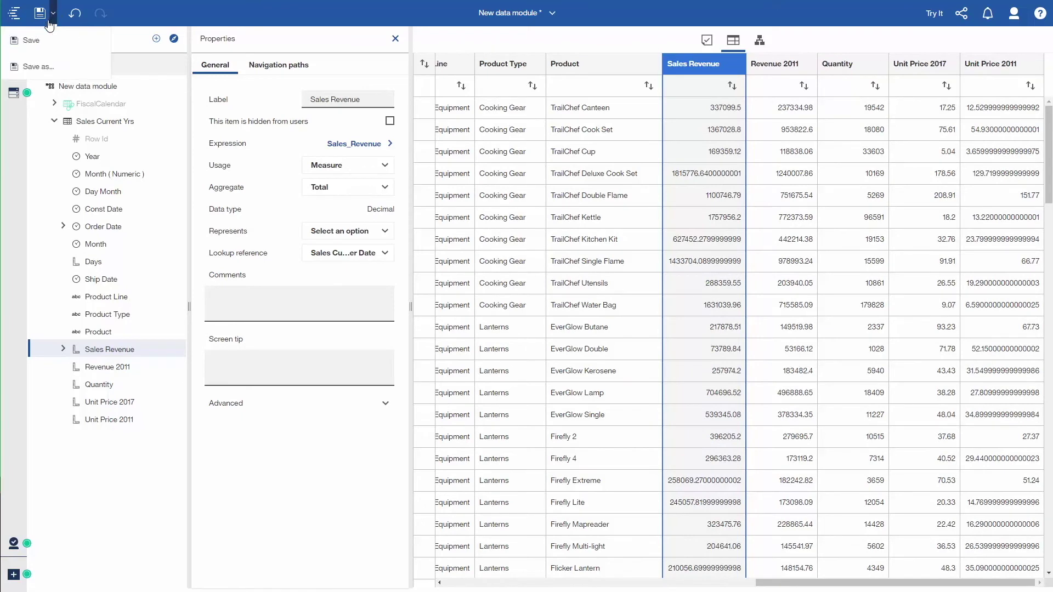
Step: Save the data module into A-Demo under the name RD-Sales-Jan and return home
{"action": "left_click", "coordinate": [32, 68]}
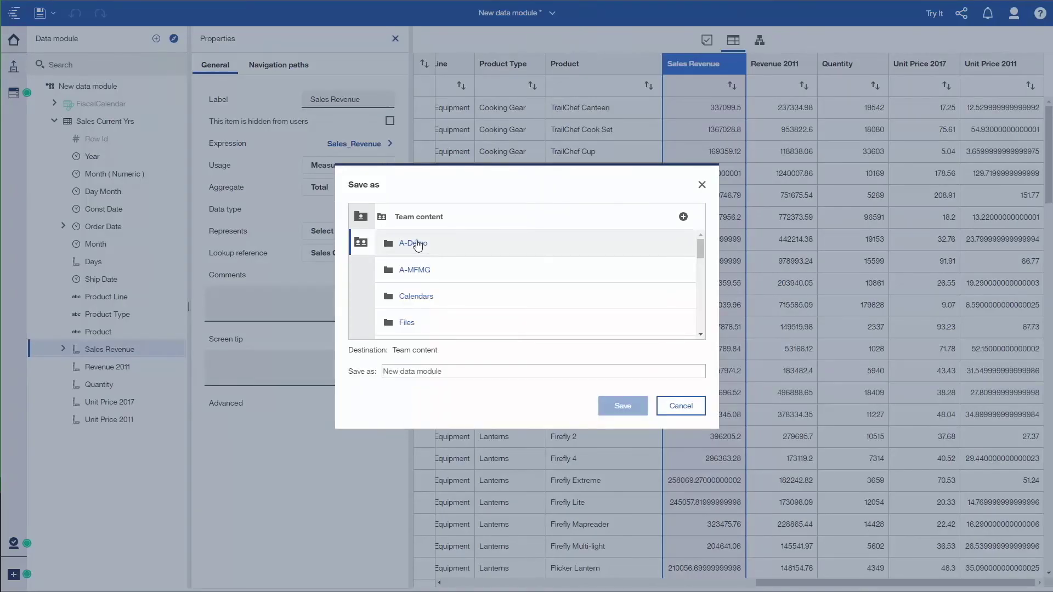
{"action": "left_click", "coordinate": [415, 244]}
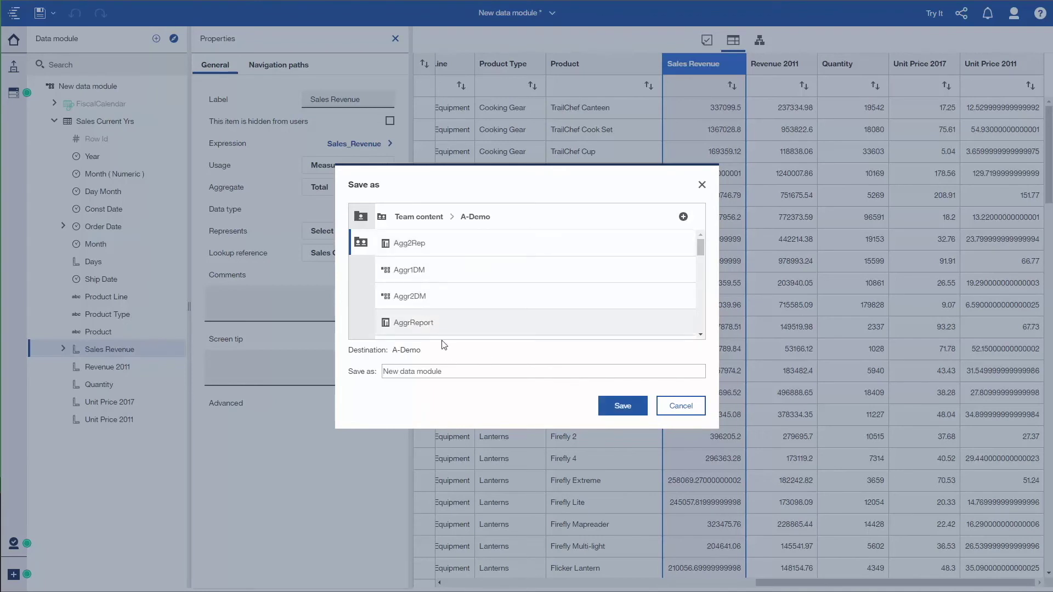
{"action": "scroll", "coordinate": [433, 304], "scroll_direction": "down", "scroll_amount": 5}
{"action": "scroll", "coordinate": [435, 305], "scroll_direction": "down", "scroll_amount": 5}
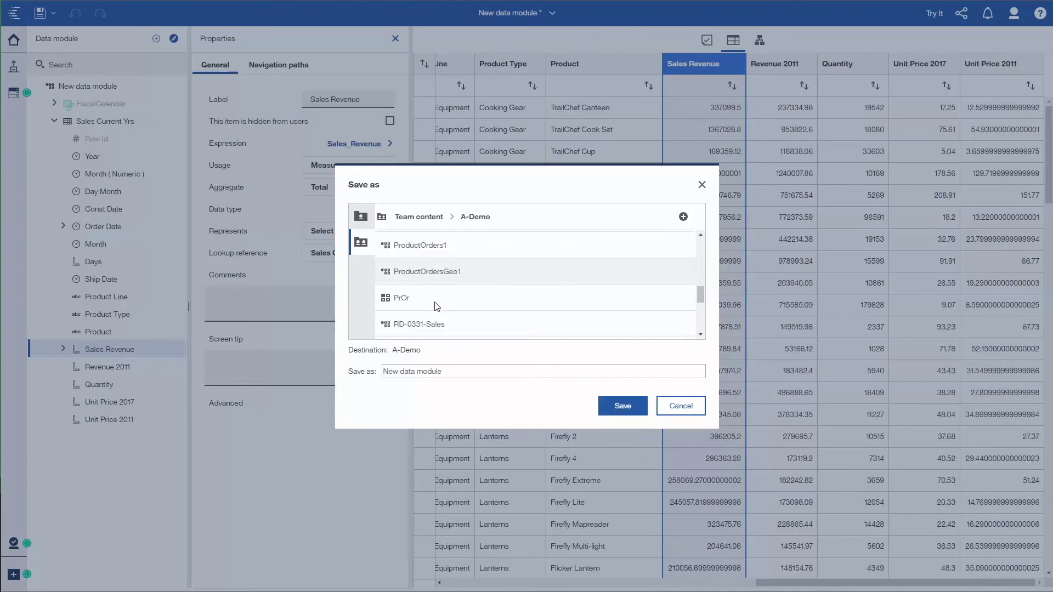
{"action": "triple_click", "coordinate": [447, 376]}
{"action": "type", "text": "RD-"}
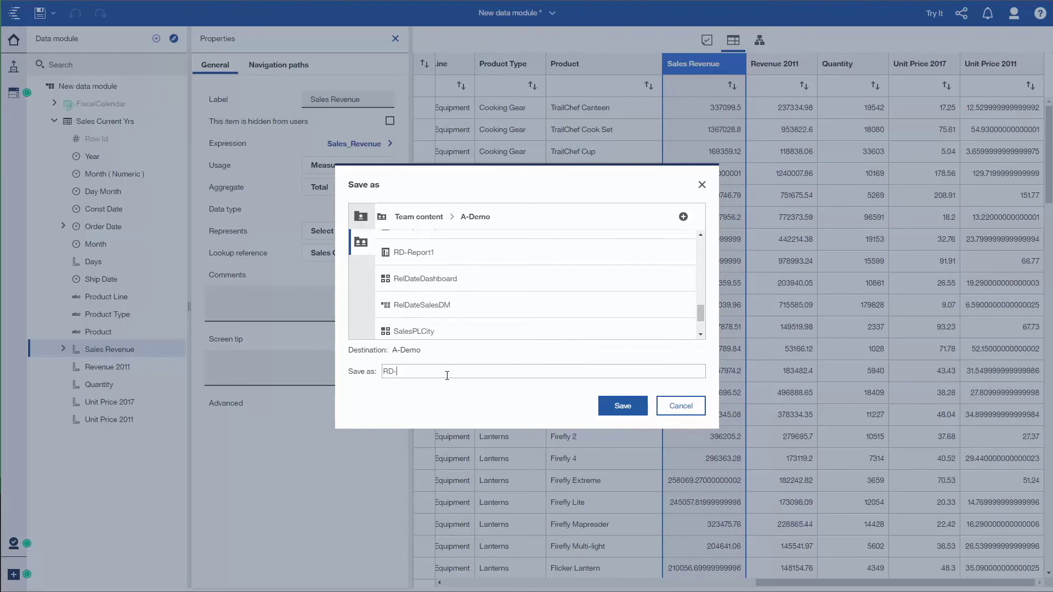
{"action": "type", "text": "Sales-"}
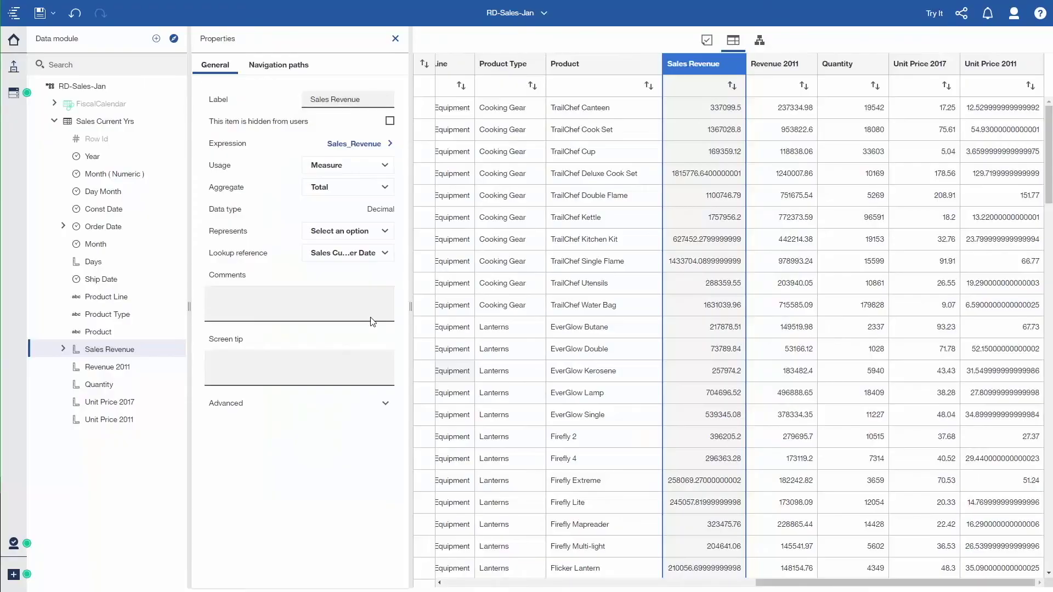
{"action": "left_click", "coordinate": [14, 43]}
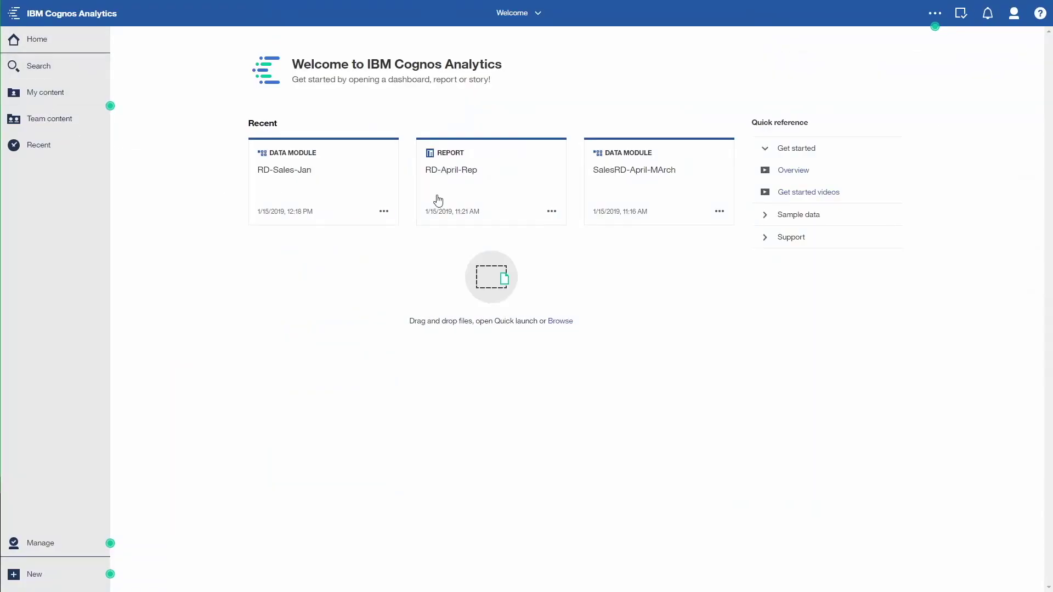
Step: Create a report from the RD-Sales-Jan data module using the Blank template
{"action": "left_click", "coordinate": [384, 213]}
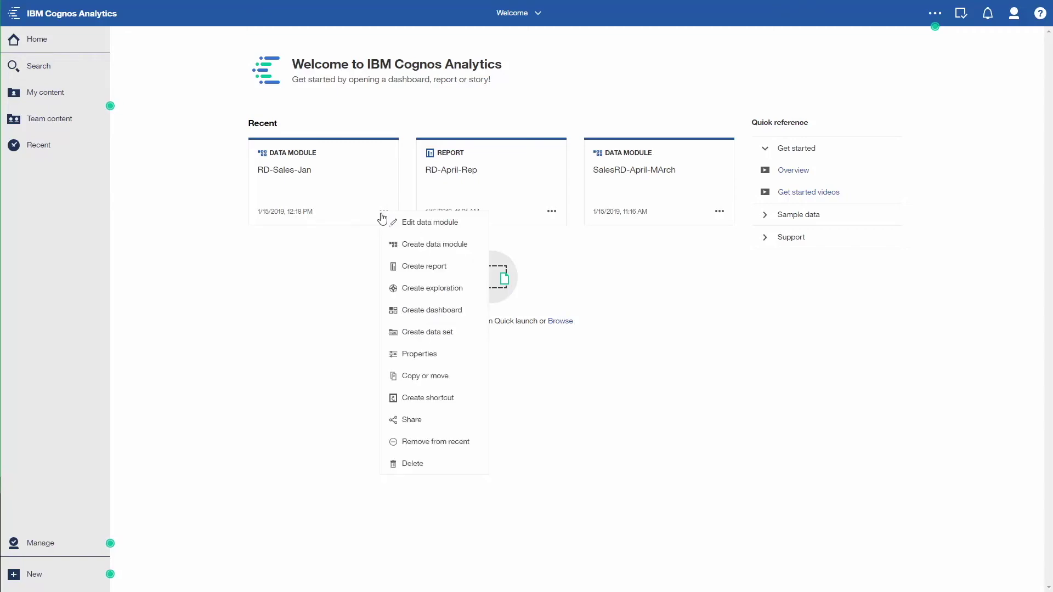
{"action": "left_click", "coordinate": [423, 268]}
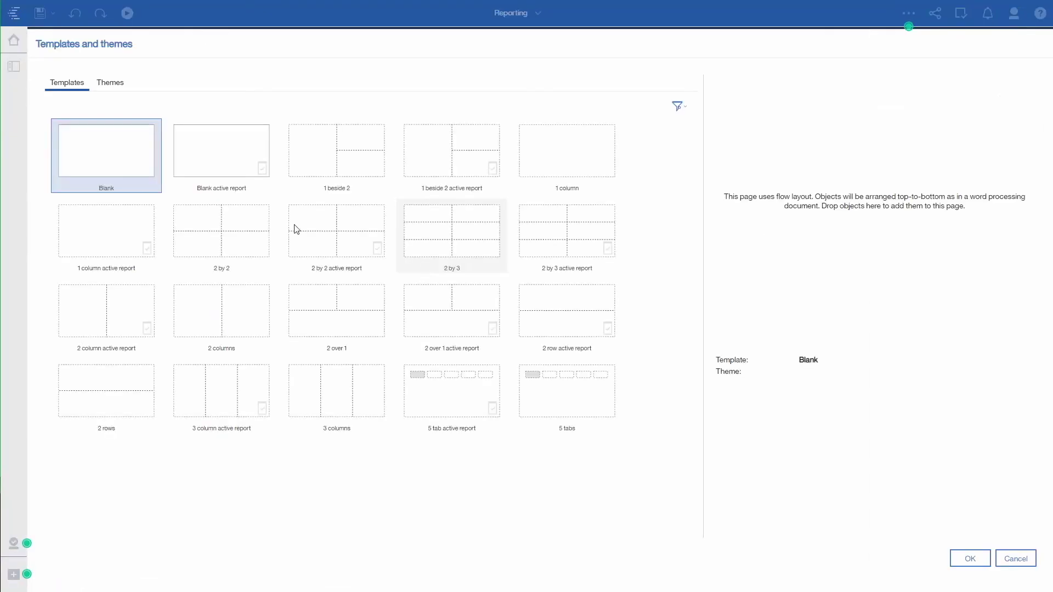
{"action": "double_click", "coordinate": [133, 159]}
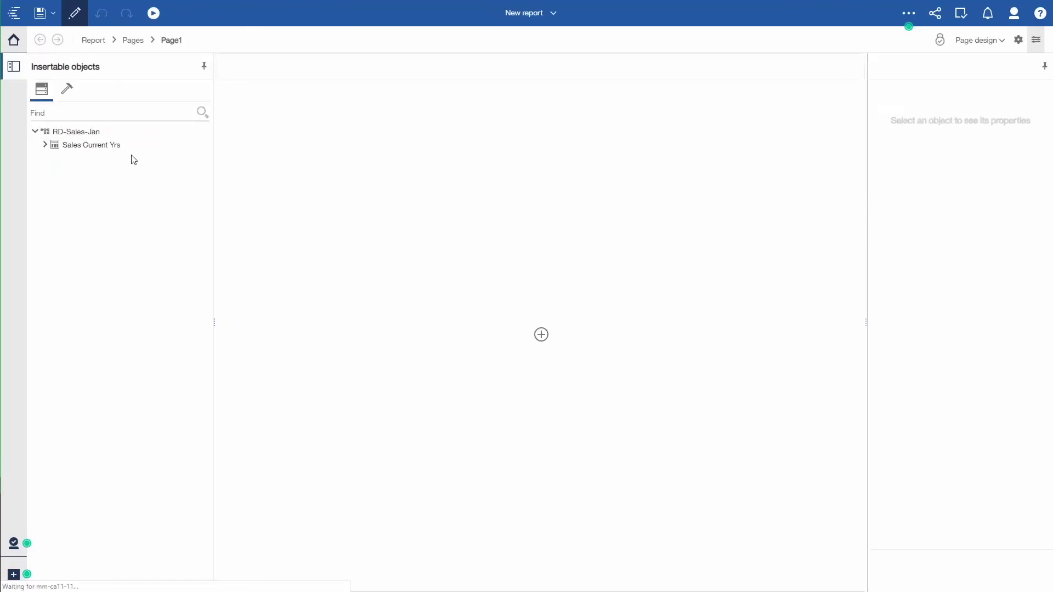
Step: Insert a 2x2 table and put an 'As of date:' text label in its top-left cell
{"action": "left_click", "coordinate": [541, 335]}
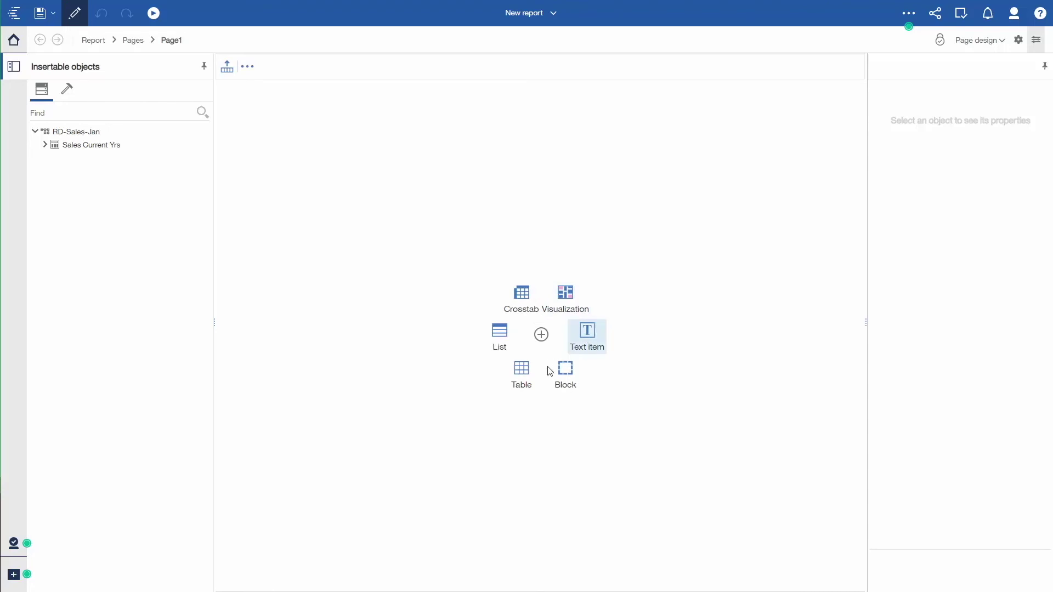
{"action": "left_click", "coordinate": [524, 370]}
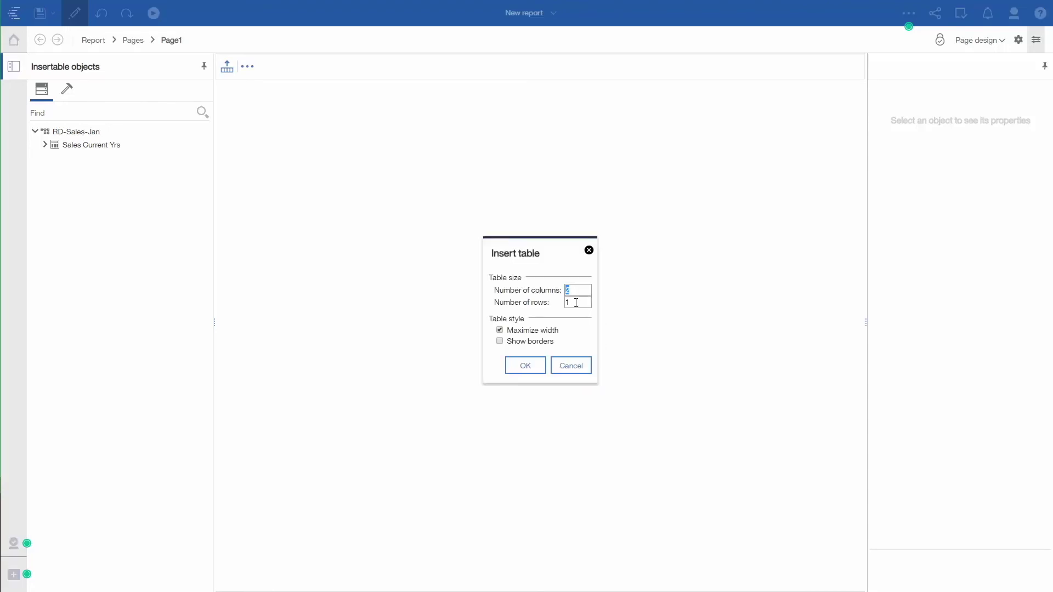
{"action": "type", "text": "2"}
{"action": "left_click", "coordinate": [530, 367]}
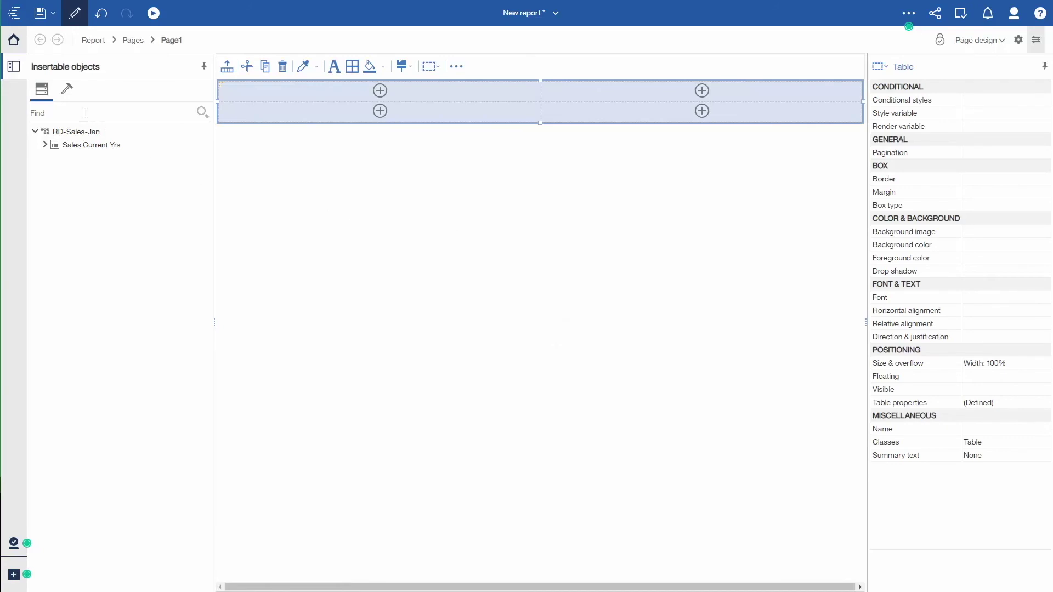
{"action": "left_click", "coordinate": [68, 93]}
{"action": "left_click_drag", "start_coordinate": [74, 150], "coordinate": [260, 97]}
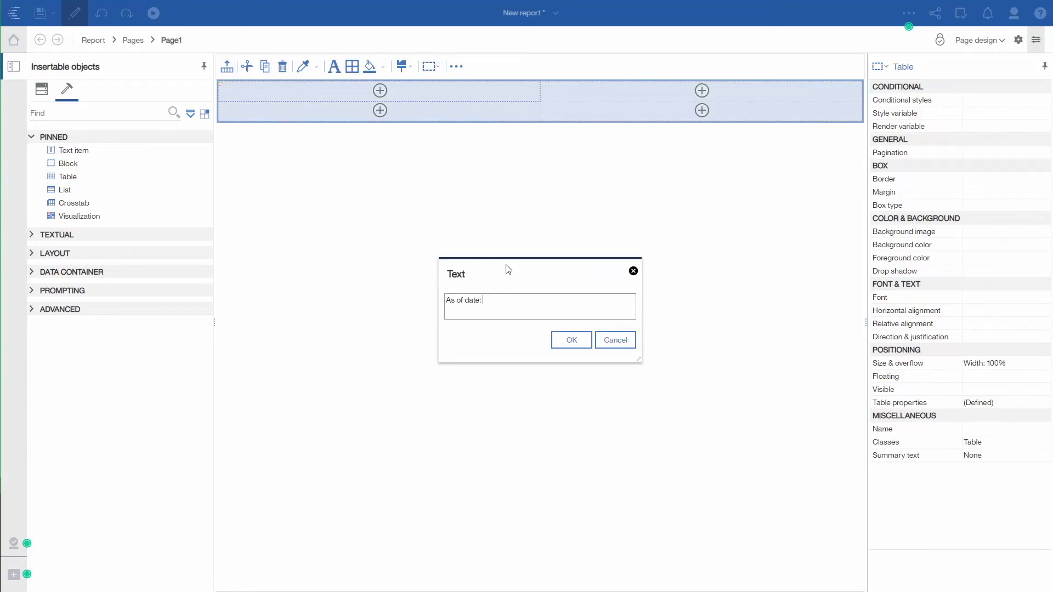
{"action": "left_click", "coordinate": [572, 340]}
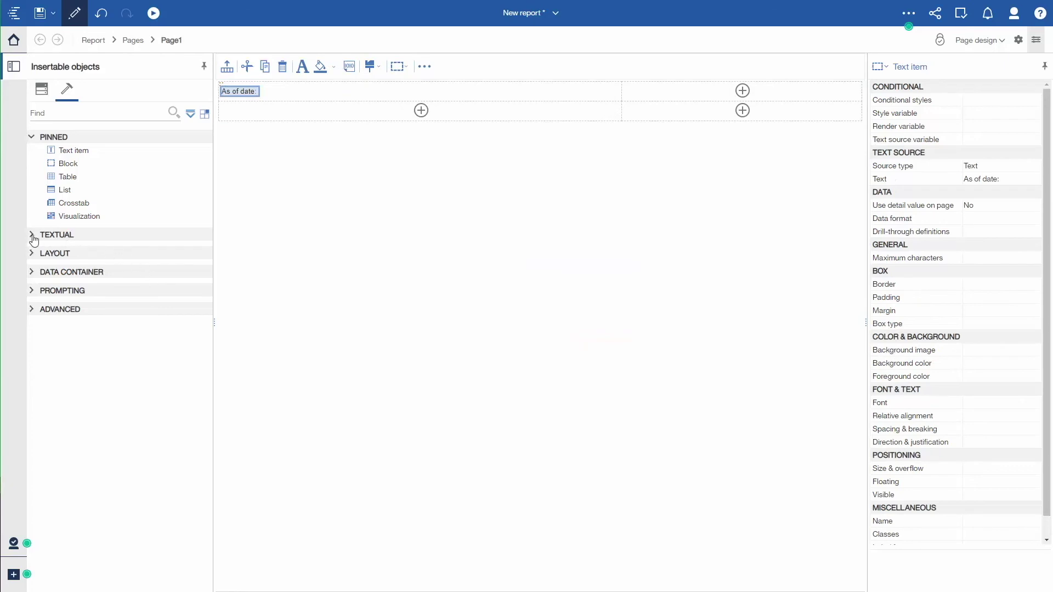
Step: Add a layout calculation ParamDisplayValue('_as_of_date') beside the label
{"action": "left_click", "coordinate": [32, 239]}
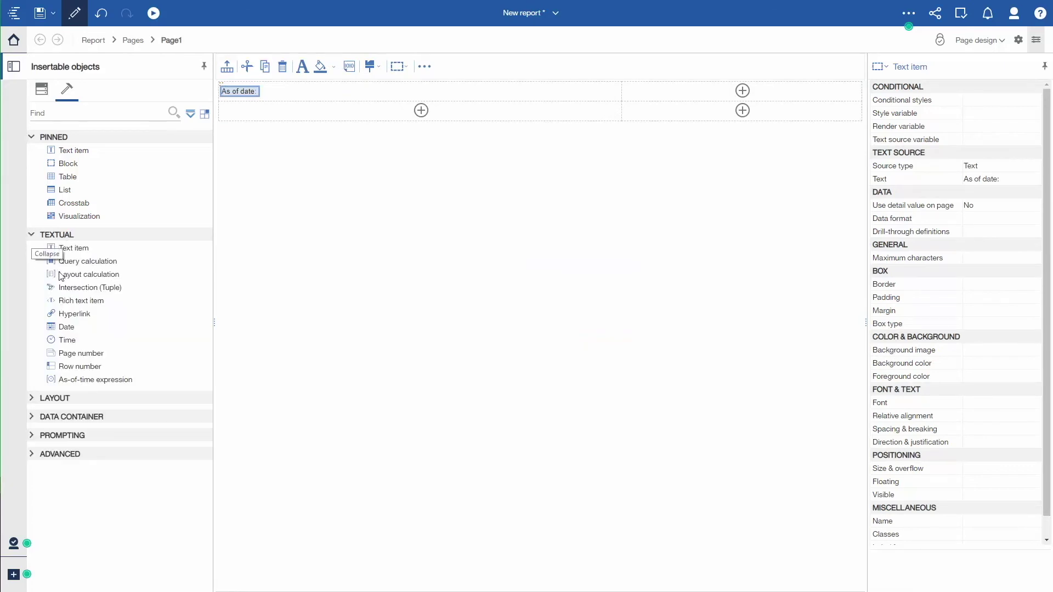
{"action": "left_click_drag", "start_coordinate": [73, 274], "coordinate": [93, 288]}
{"action": "left_click_drag", "start_coordinate": [476, 123], "coordinate": [635, 100]}
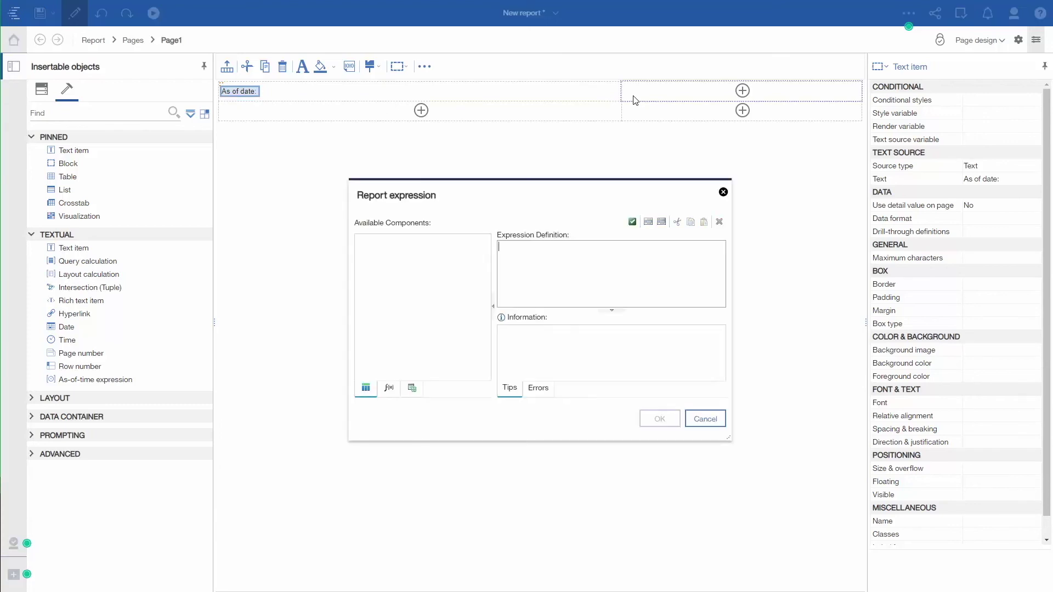
{"action": "left_click", "coordinate": [413, 388]}
{"action": "left_click", "coordinate": [363, 242]}
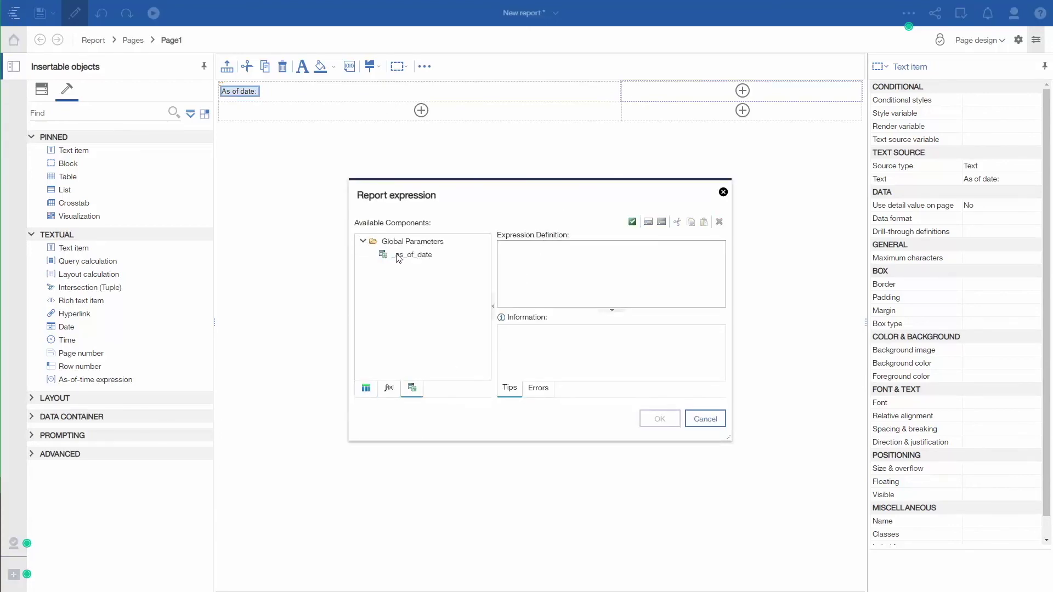
{"action": "left_click_drag", "start_coordinate": [411, 254], "coordinate": [506, 277]}
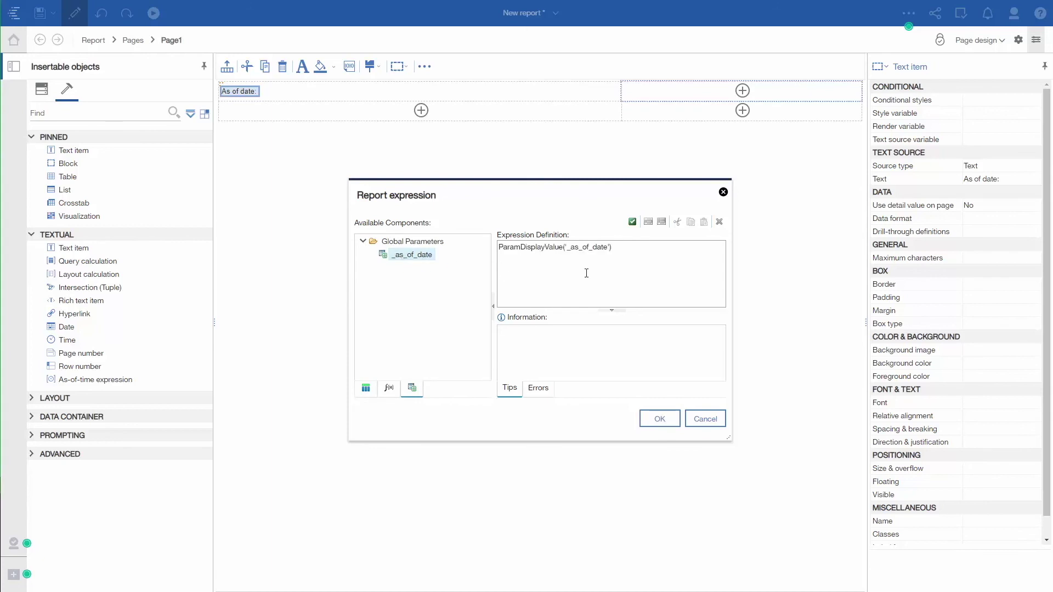
{"action": "left_click", "coordinate": [660, 419]}
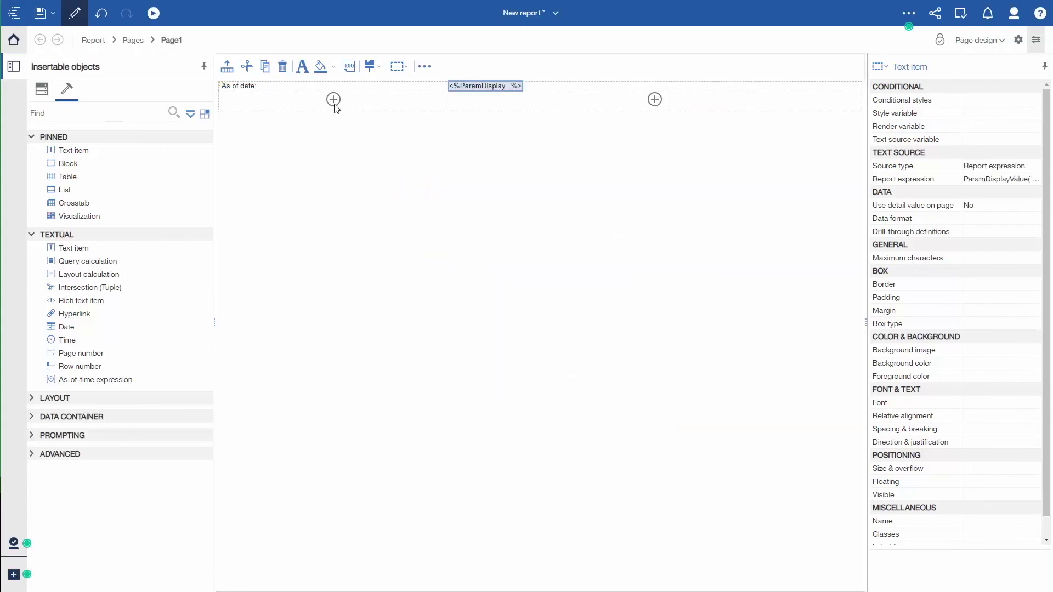
Step: Insert a list in the lower-left cell with Product Line, YTD and Prior YTD [Sales Revenue] columns
{"action": "left_click", "coordinate": [333, 99]}
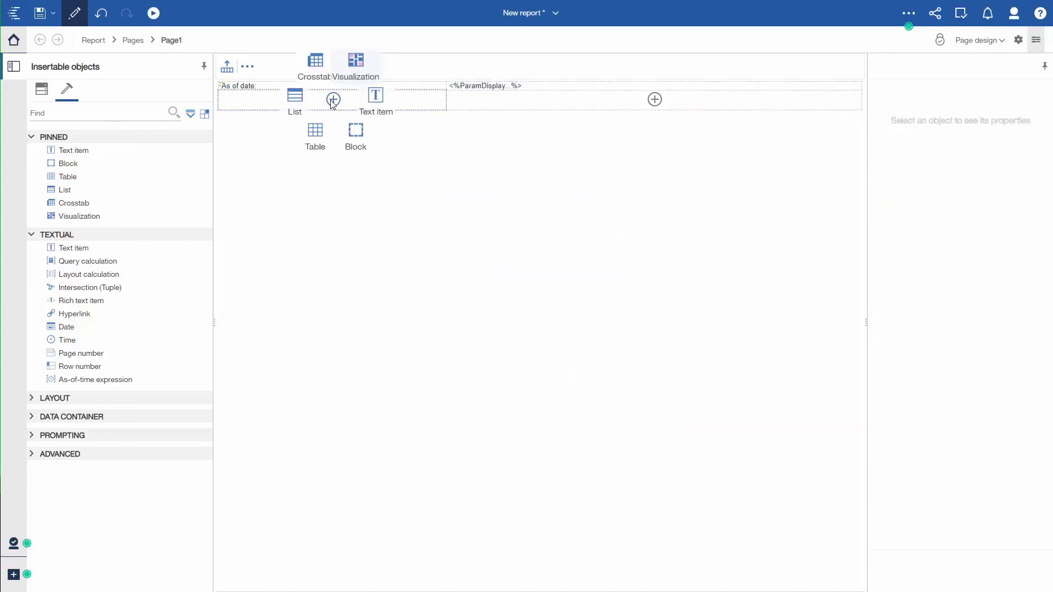
{"action": "left_click", "coordinate": [289, 98]}
{"action": "left_click", "coordinate": [543, 365]}
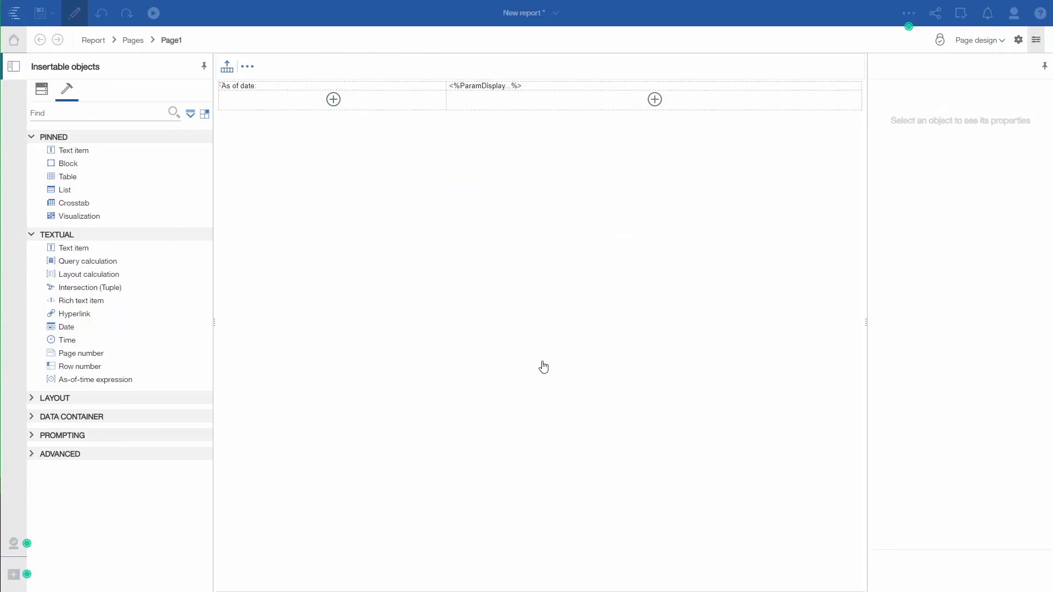
{"action": "left_click", "coordinate": [42, 89]}
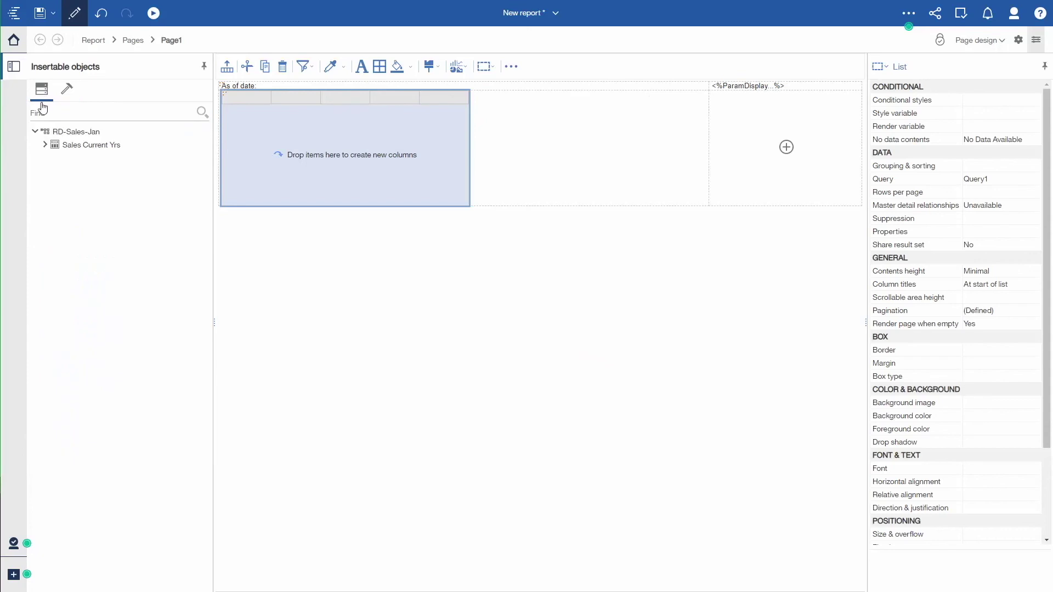
{"action": "left_click", "coordinate": [45, 145]}
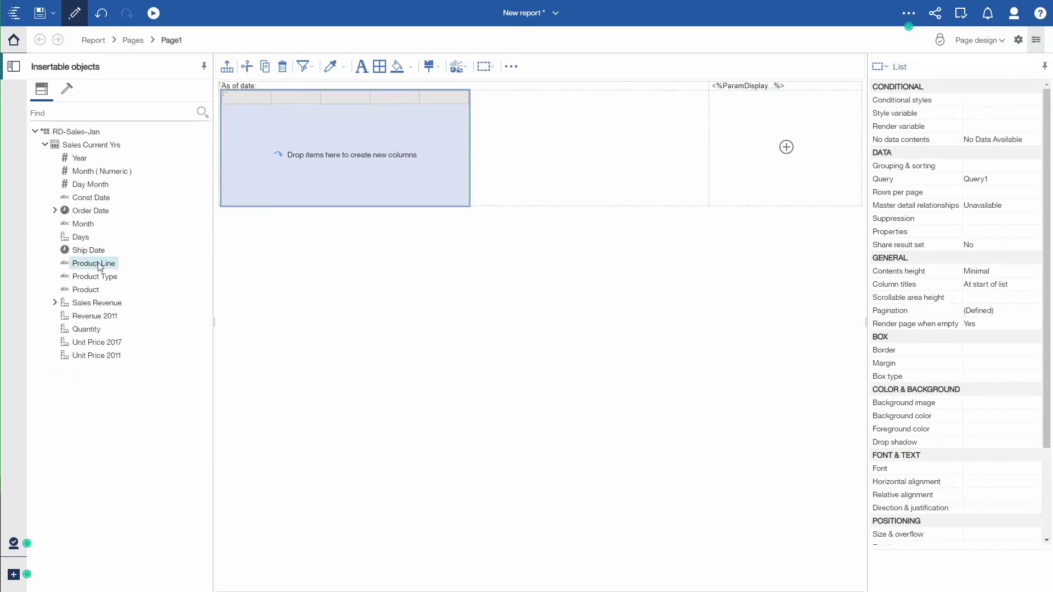
{"action": "left_click_drag", "start_coordinate": [99, 266], "coordinate": [249, 157]}
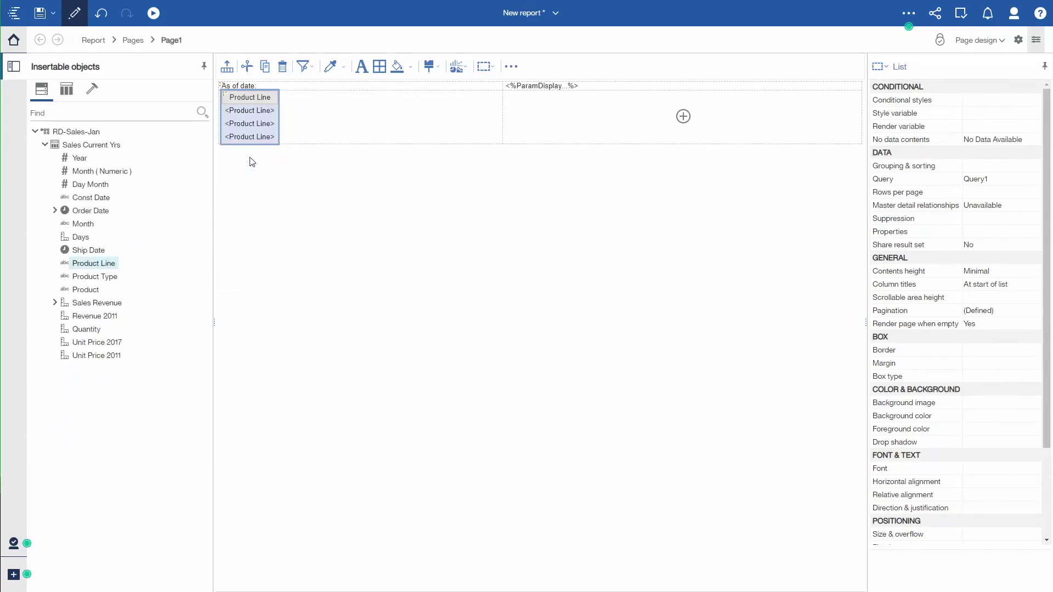
{"action": "left_click", "coordinate": [55, 303]}
{"action": "left_click", "coordinate": [118, 448]}
{"action": "left_click", "coordinate": [118, 461], "text": "ctrl"}
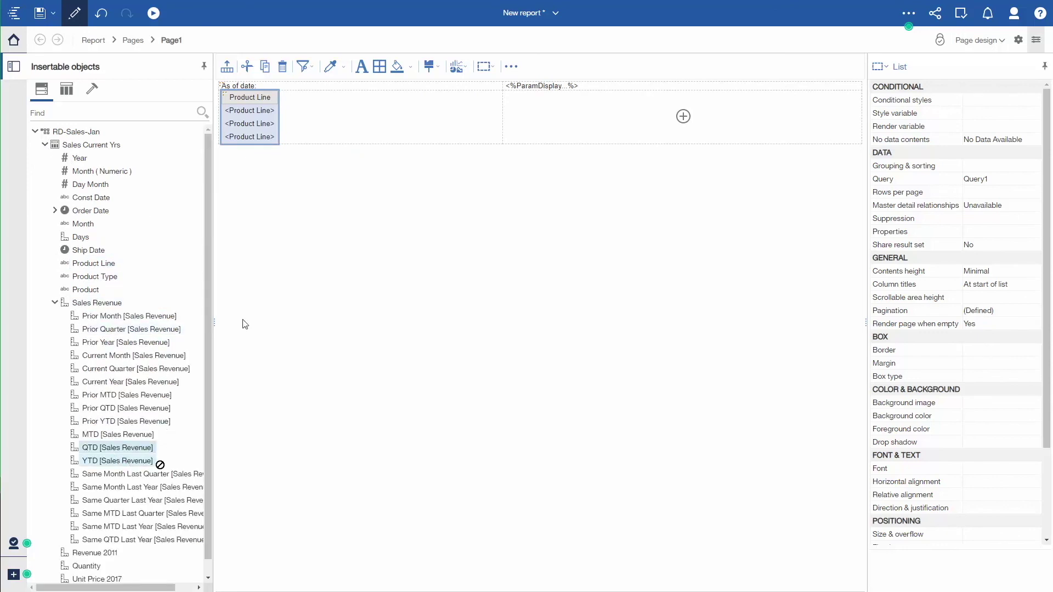
{"action": "left_click_drag", "start_coordinate": [160, 465], "coordinate": [274, 131]}
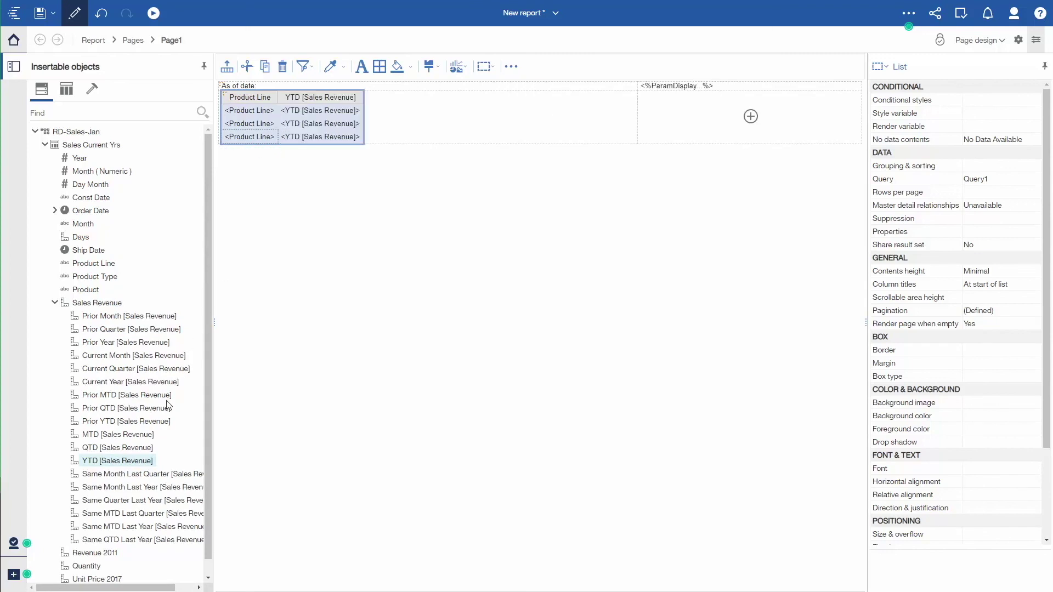
{"action": "left_click_drag", "start_coordinate": [117, 421], "coordinate": [361, 150]}
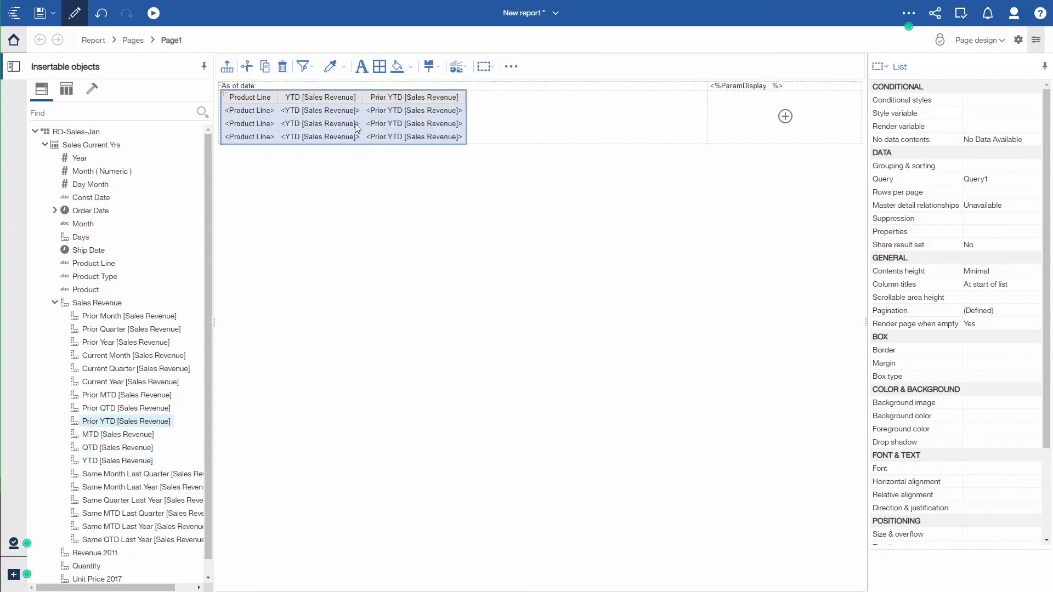
Step: Add a YTD minus Prior YTD calculated column named Variance YTD-Prior YTD
{"action": "left_click", "coordinate": [355, 124]}
{"action": "left_click", "coordinate": [393, 112], "text": "ctrl"}
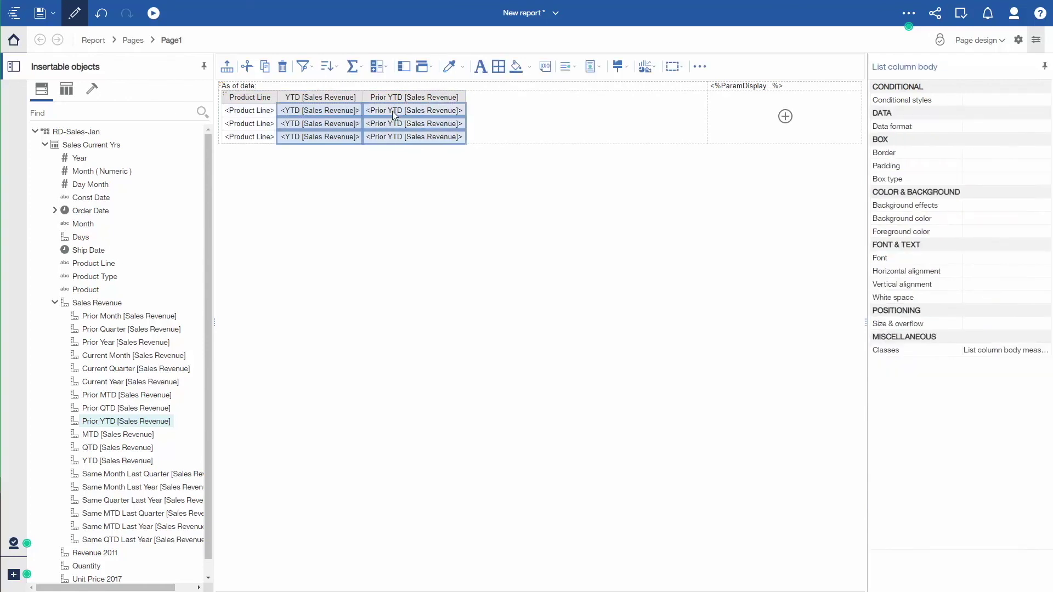
{"action": "left_click", "coordinate": [341, 69]}
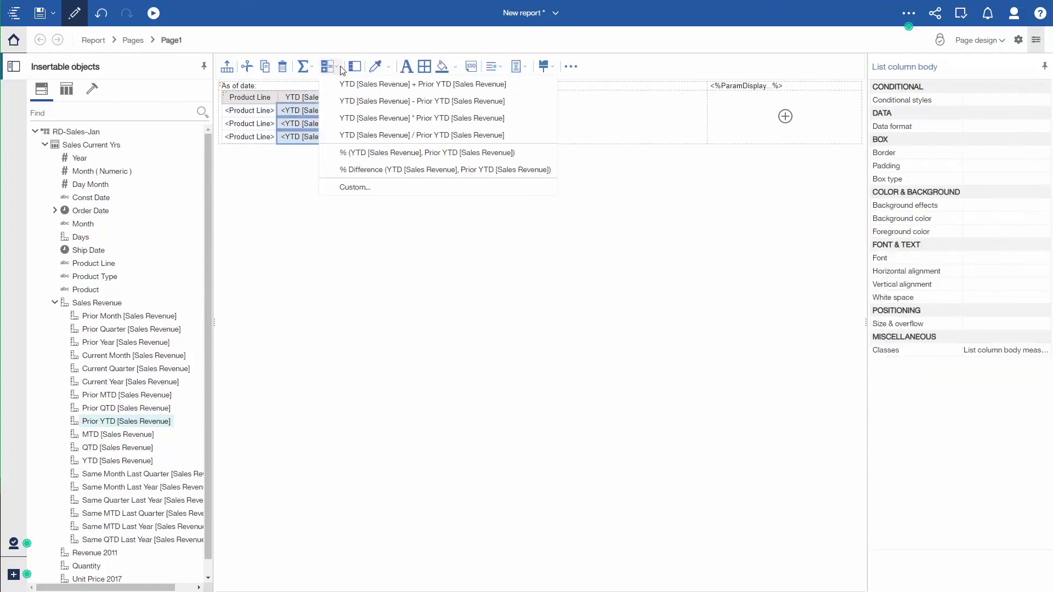
{"action": "left_click", "coordinate": [364, 103]}
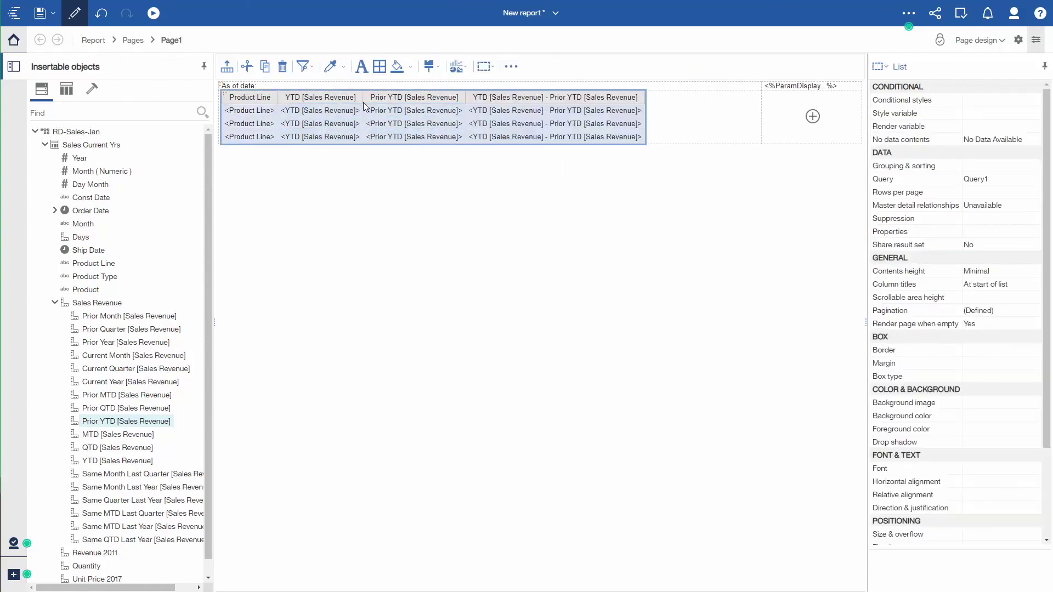
{"action": "double_click", "coordinate": [542, 100]}
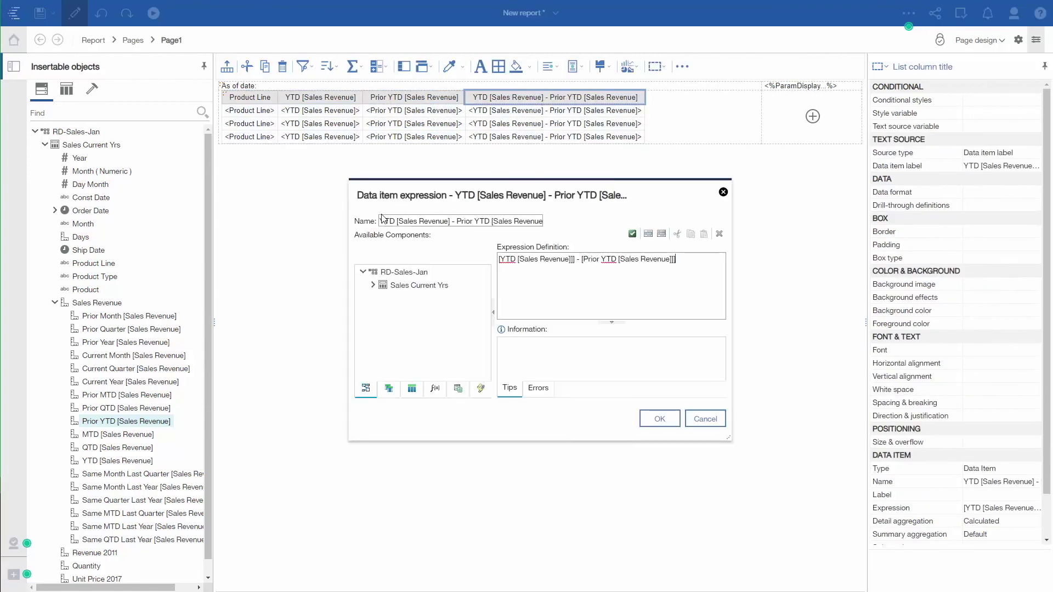
{"action": "triple_click", "coordinate": [491, 219]}
{"action": "type", "text": "Varian"}
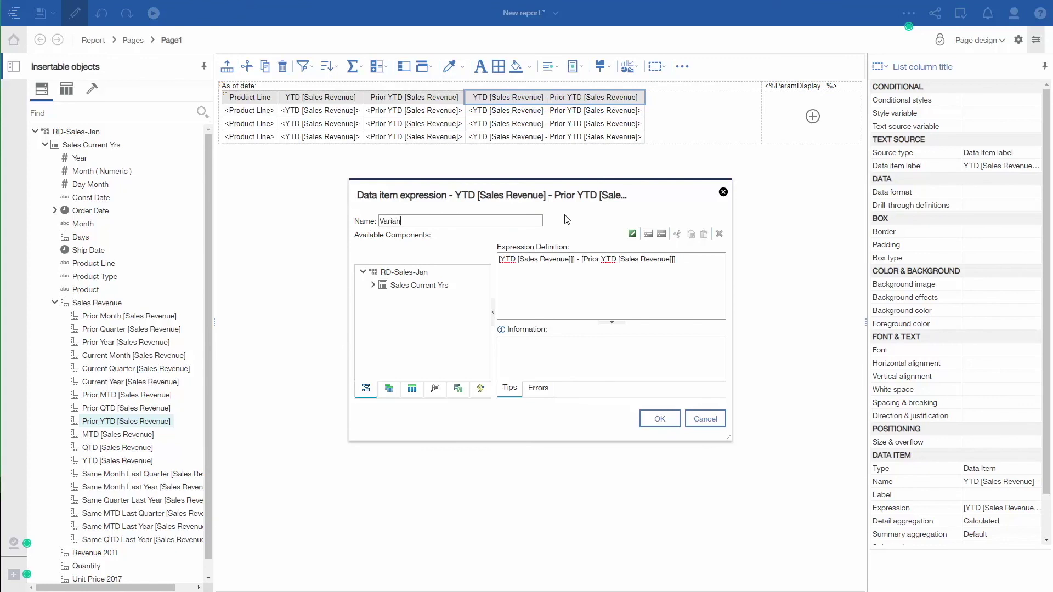
{"action": "type", "text": "ce YTD-Prior YTD"}
{"action": "left_click", "coordinate": [660, 418]}
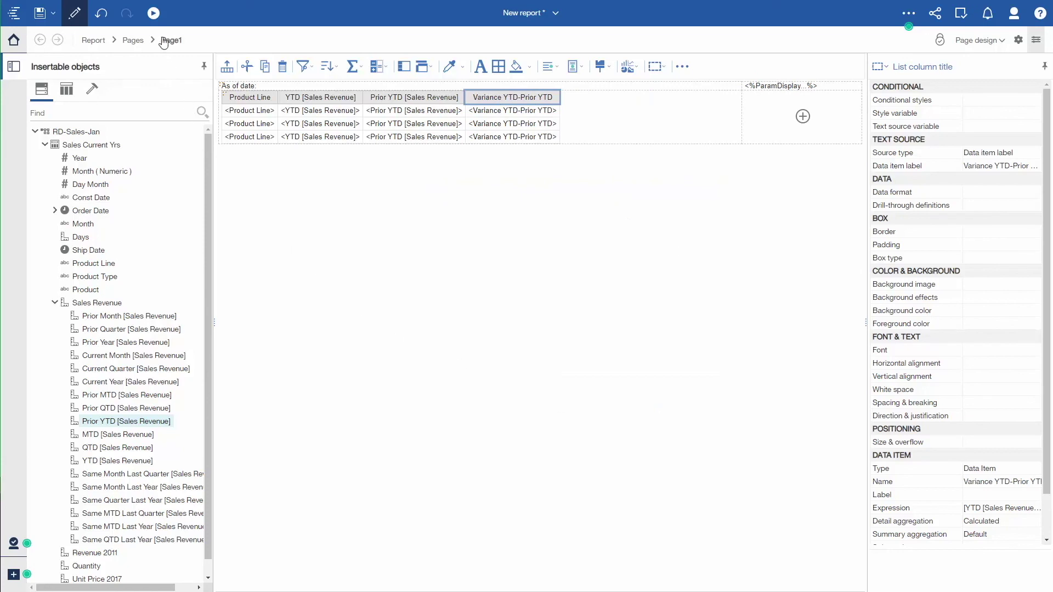
Step: Run the report as HTML output
{"action": "left_click", "coordinate": [155, 15]}
{"action": "left_click", "coordinate": [146, 41]}
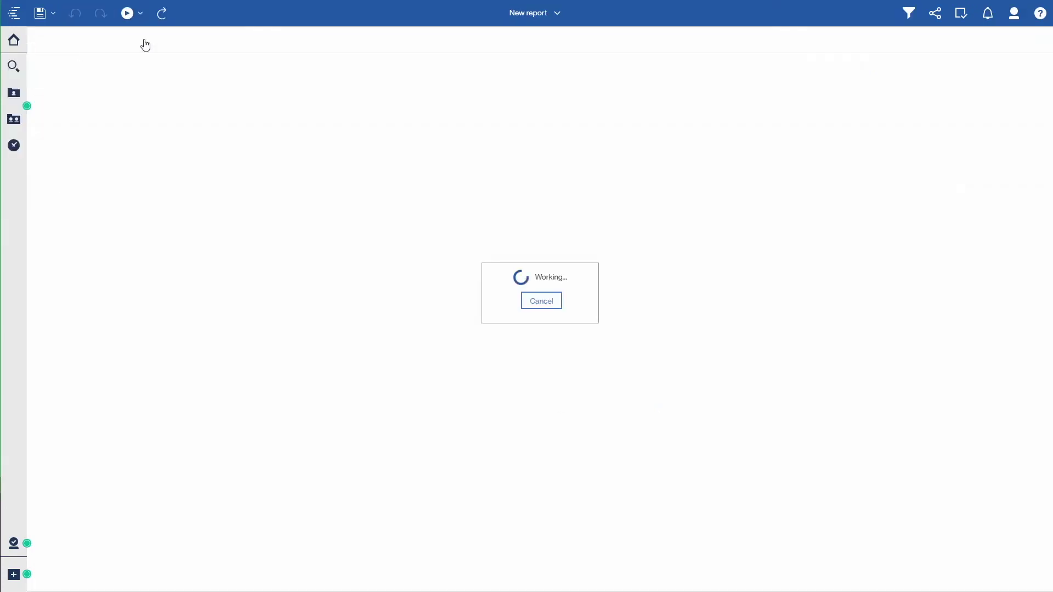